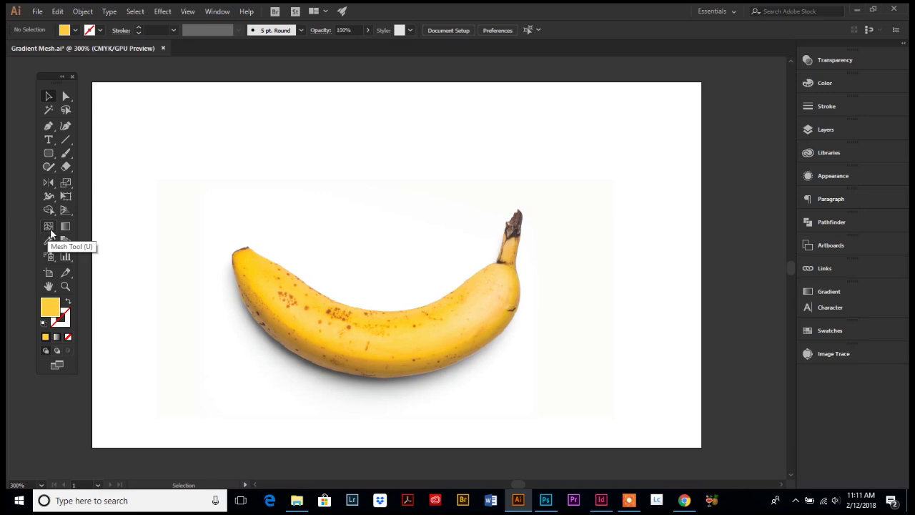
Select the placed banana photo and move it slightly downward on the artboard.
click(179, 227)
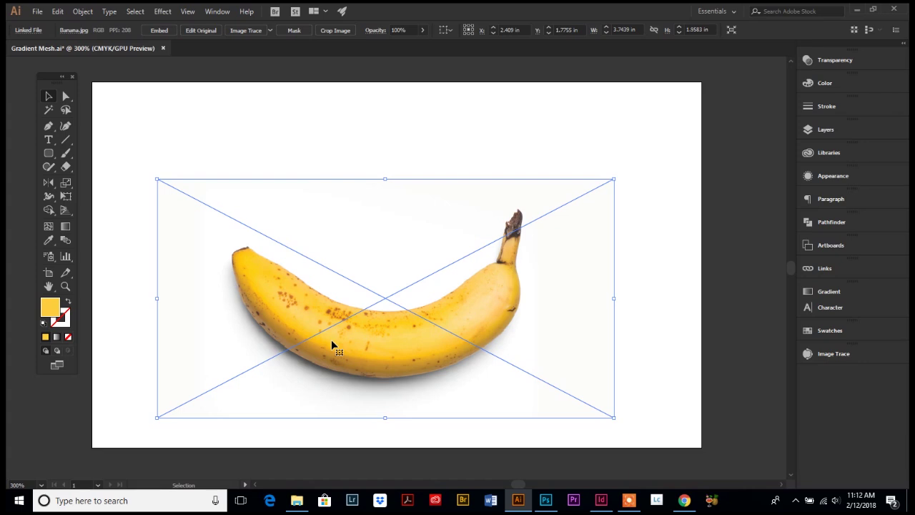
click(39, 11)
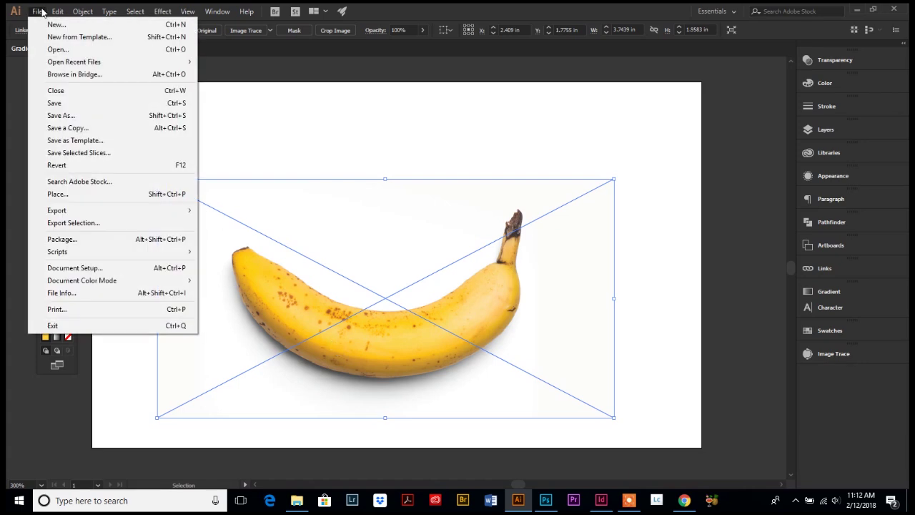
click(172, 143)
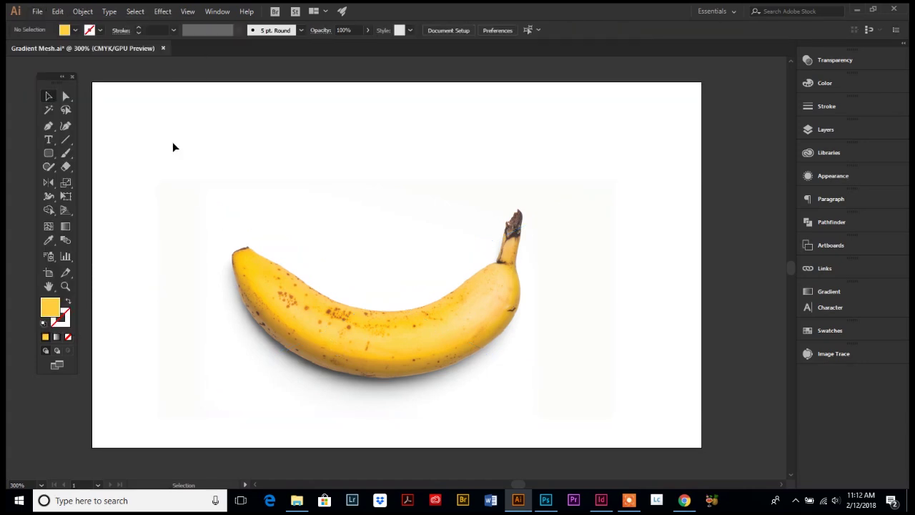
drag(446, 344, 444, 354)
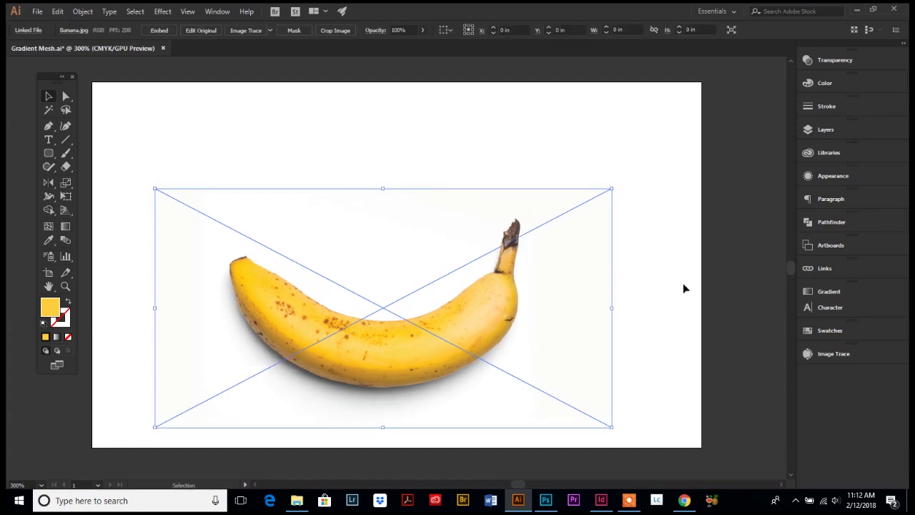
Create a new layer named "artwork" and lock Layer 1, which holds the banana photo.
click(829, 130)
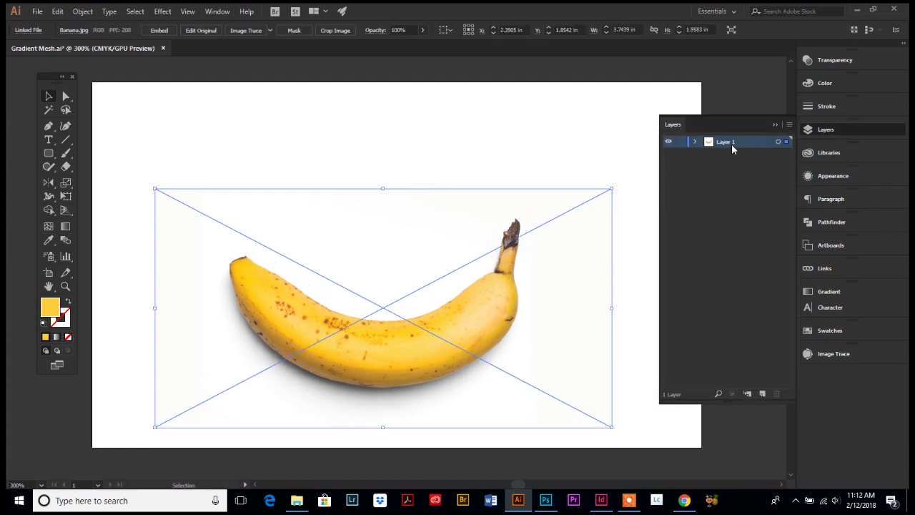
click(790, 125)
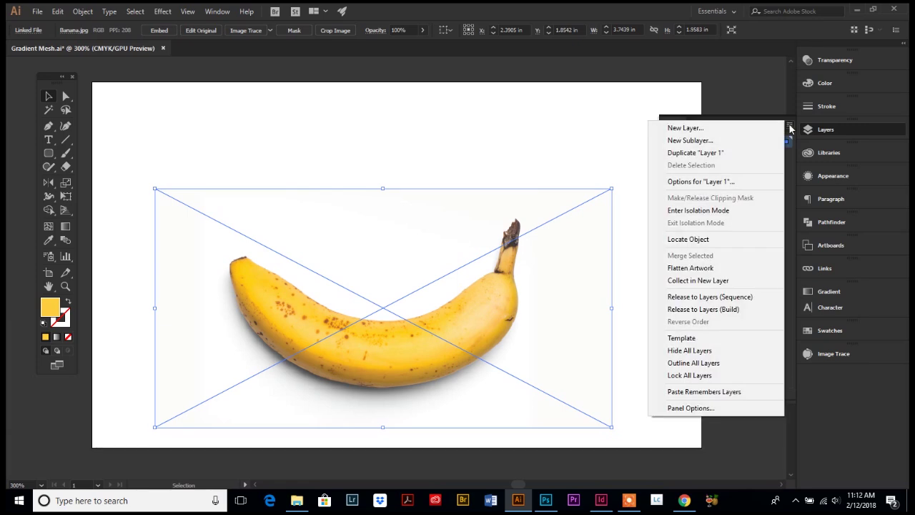
click(683, 129)
text(artwork)
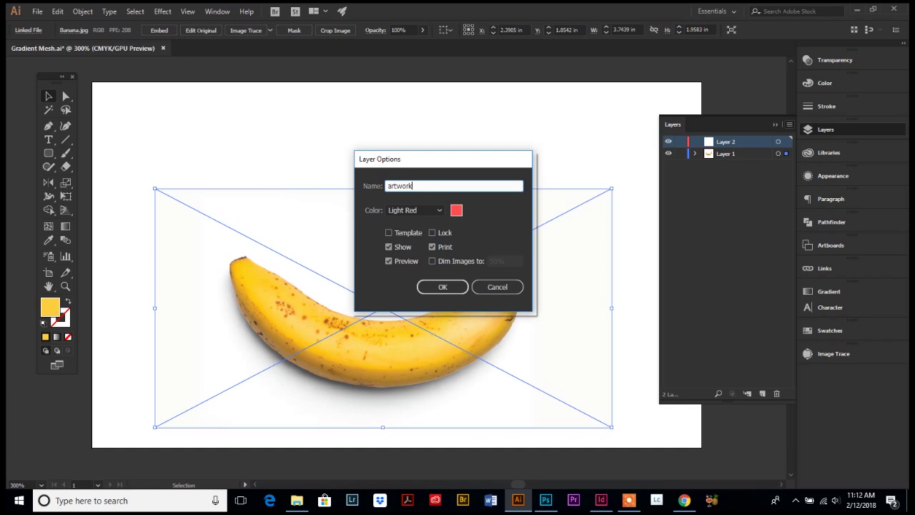
click(440, 287)
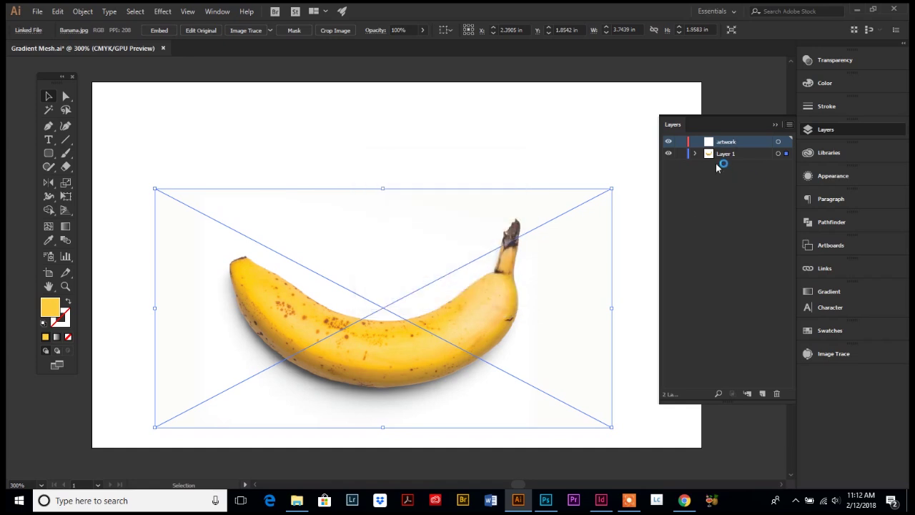
click(680, 154)
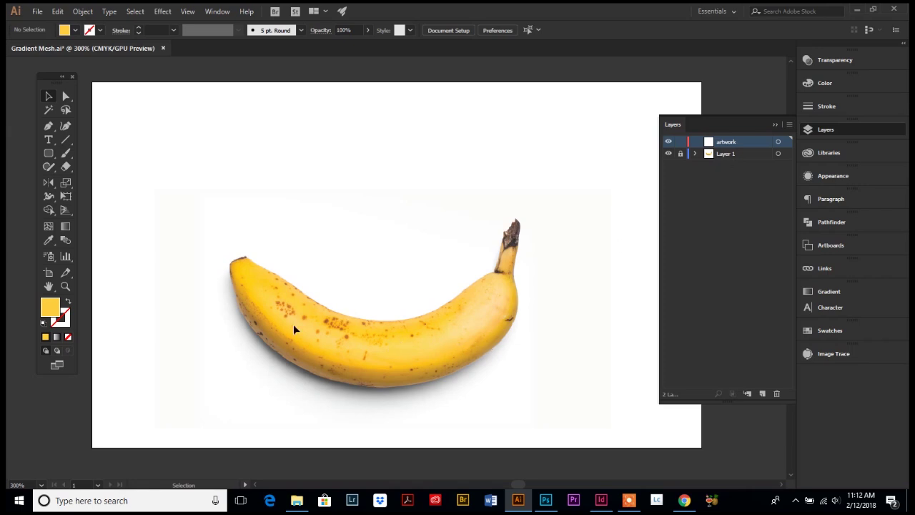
Trace the banana's outer lower edge with the Pen tool, from the blunt tip around to the bulge below the stem.
click(49, 127)
click(229, 266)
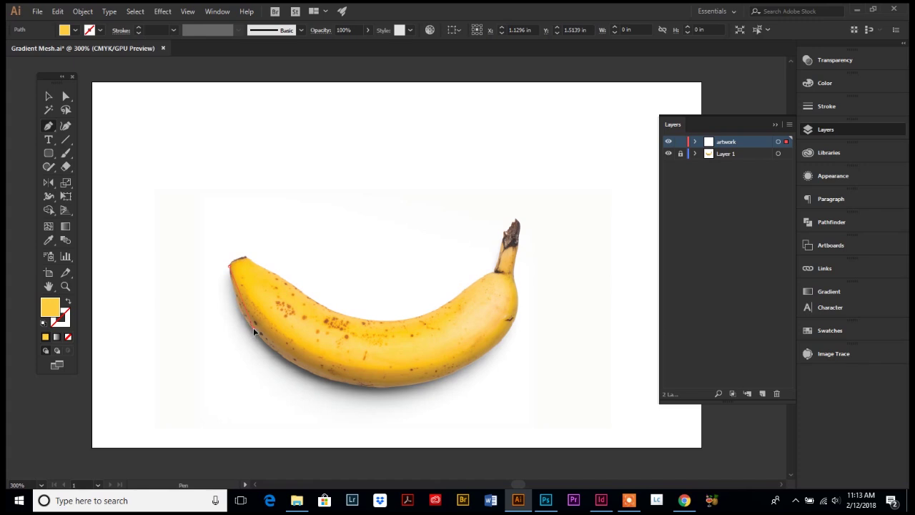
click(271, 351)
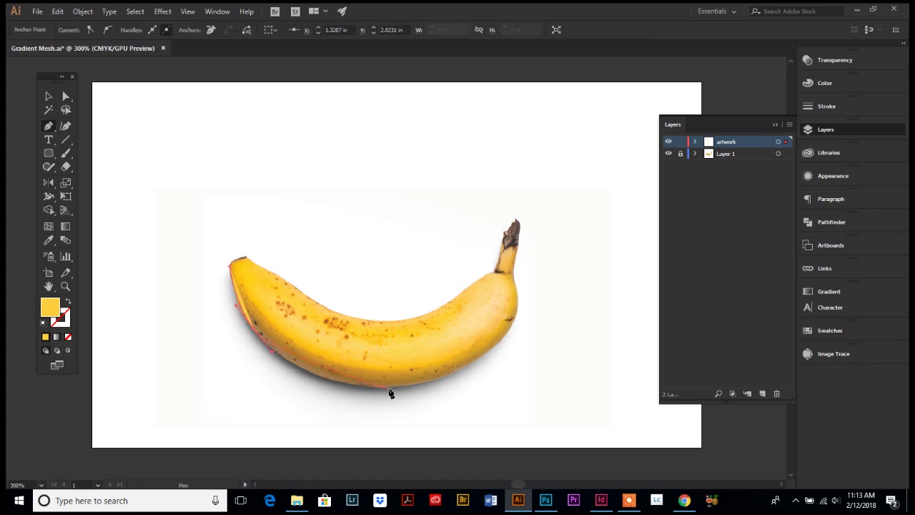
drag(389, 386, 467, 384)
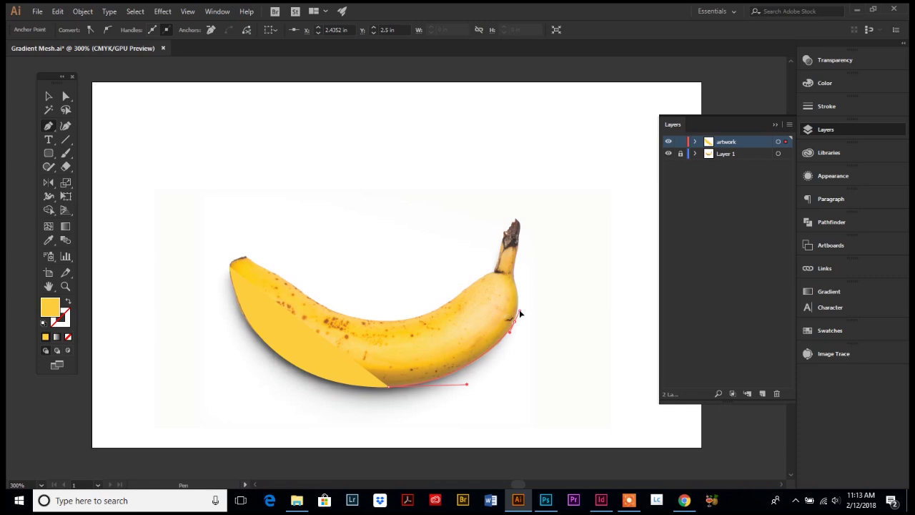
drag(515, 321, 519, 310)
ctrl+click(514, 284)
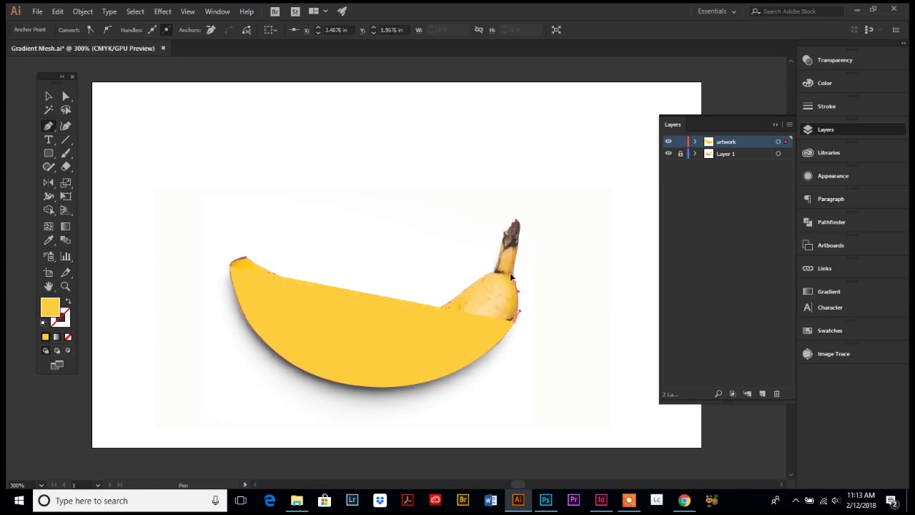
Continue the pen outline up the outer side of the stem and around its dark end.
click(512, 273)
click(517, 248)
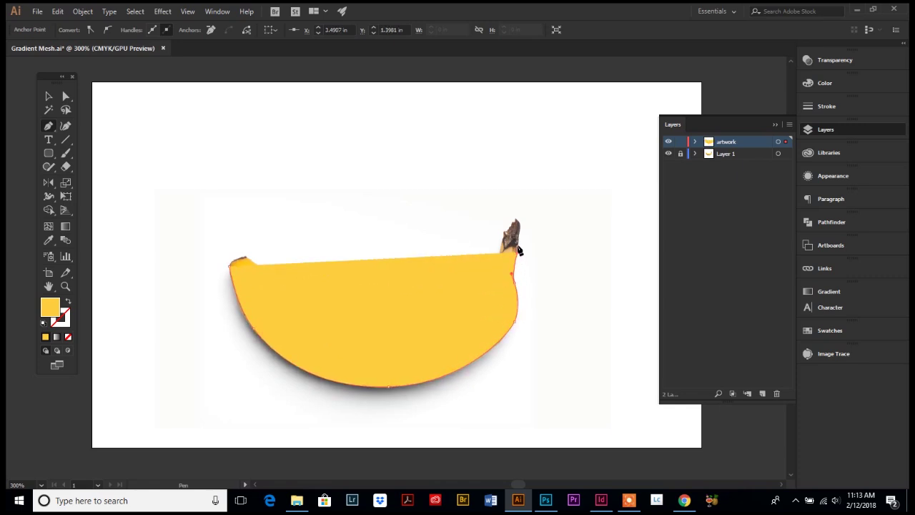
click(519, 247)
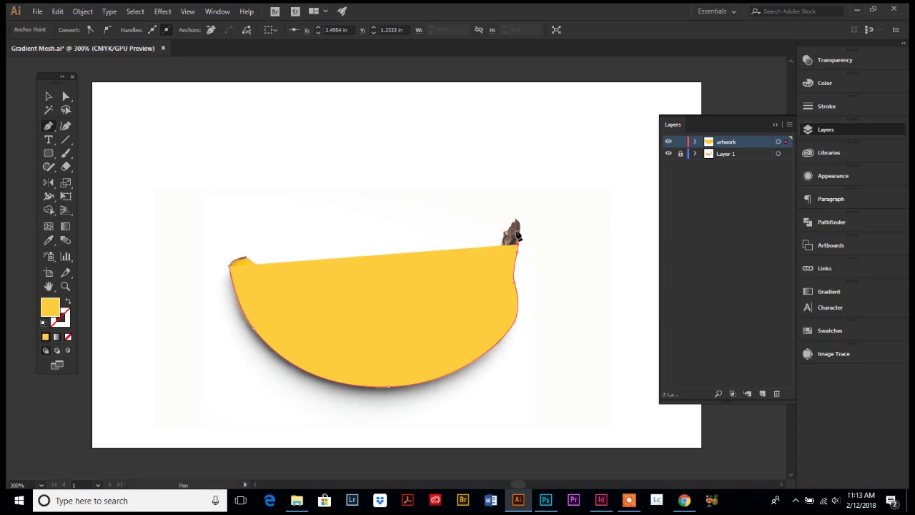
click(506, 236)
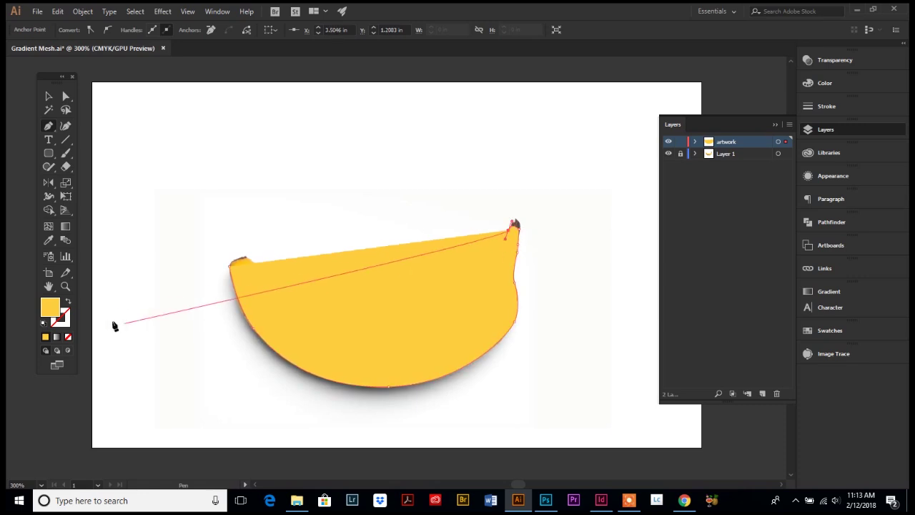
Set the path's fill to None and finish the outline down the stem and along the inner curve to the blunt tip.
click(68, 337)
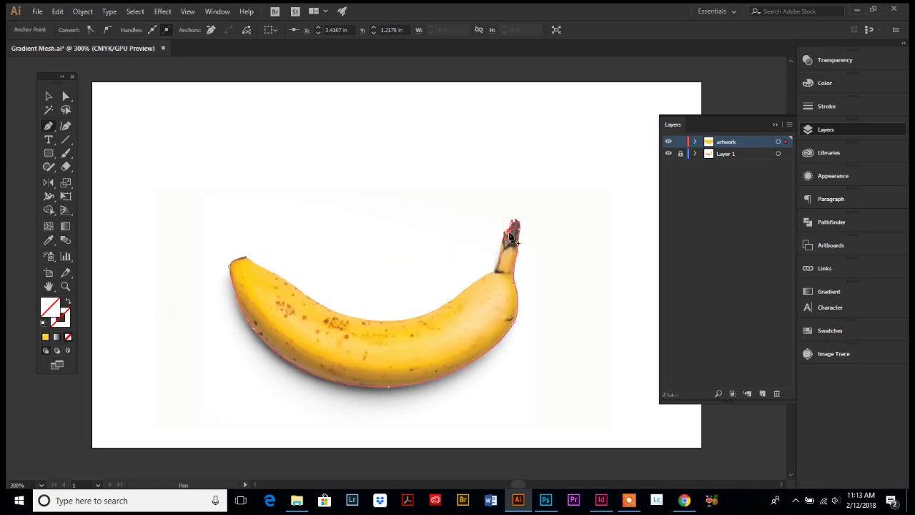
click(498, 273)
click(473, 283)
drag(378, 321, 328, 314)
click(276, 266)
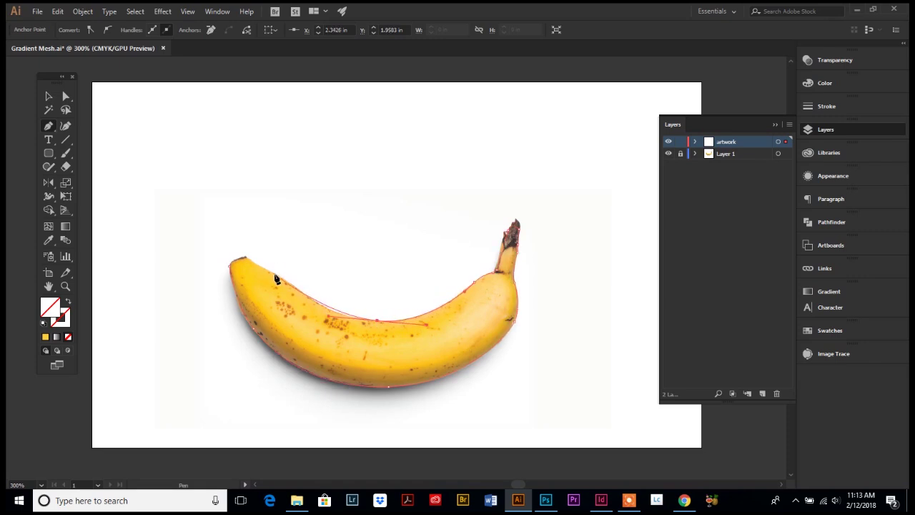
click(236, 258)
Fill the banana outline with yellow sampled from the photo and move the shape up above the photographed banana.
click(47, 240)
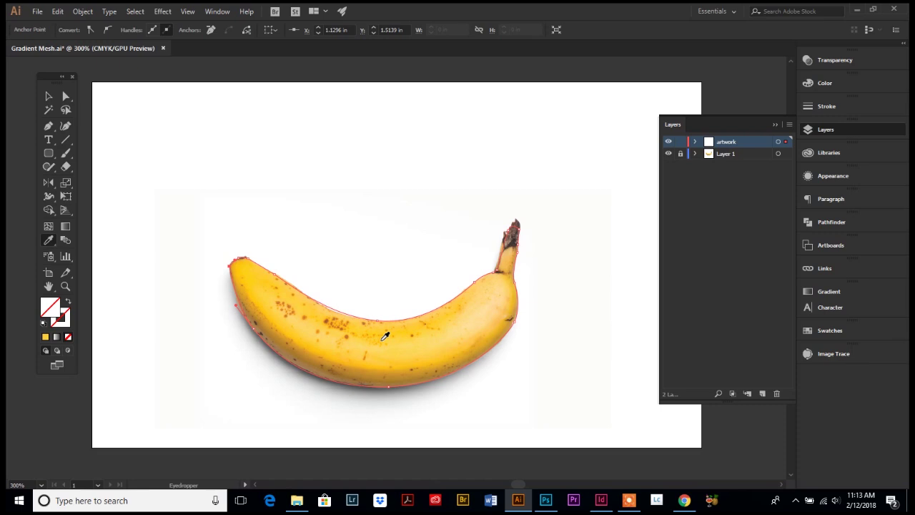
click(258, 290)
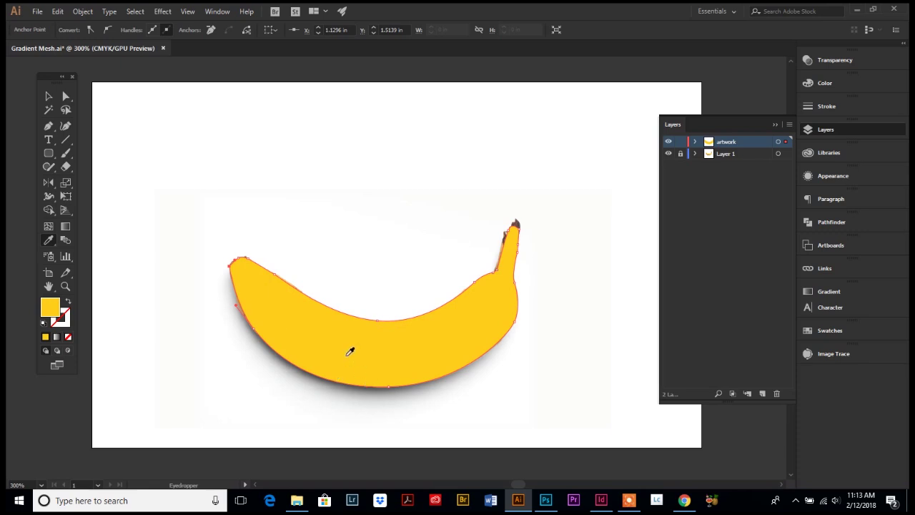
click(48, 96)
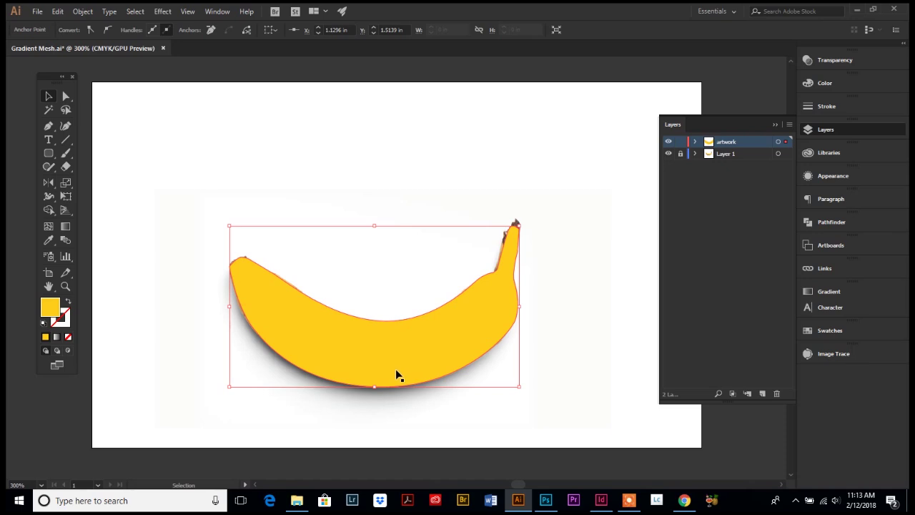
drag(394, 365, 365, 246)
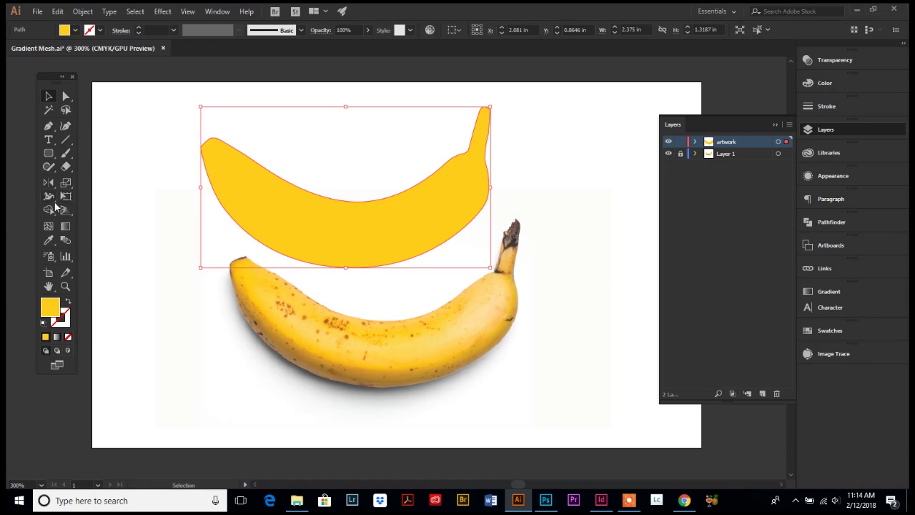
Add a series of crosswise mesh lines along the yellow banana's body with the Mesh tool, from blunt tip to stem end.
click(49, 229)
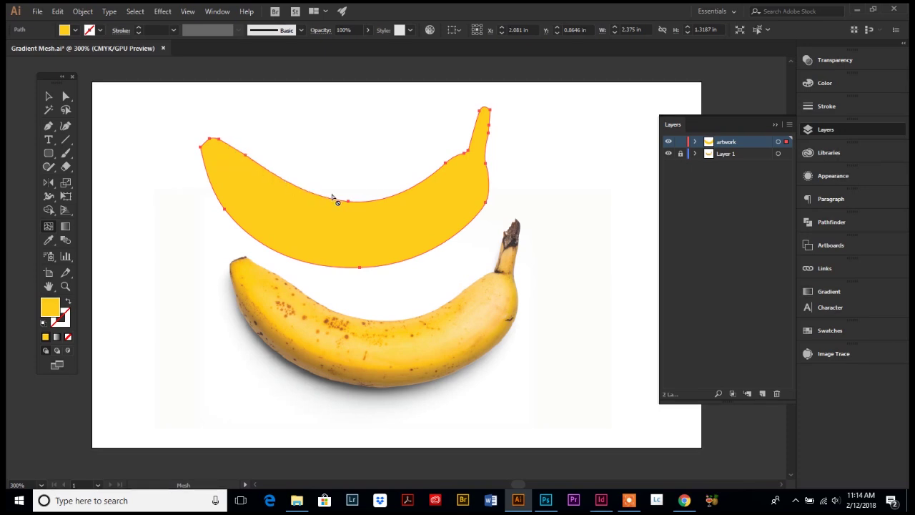
click(241, 154)
click(261, 166)
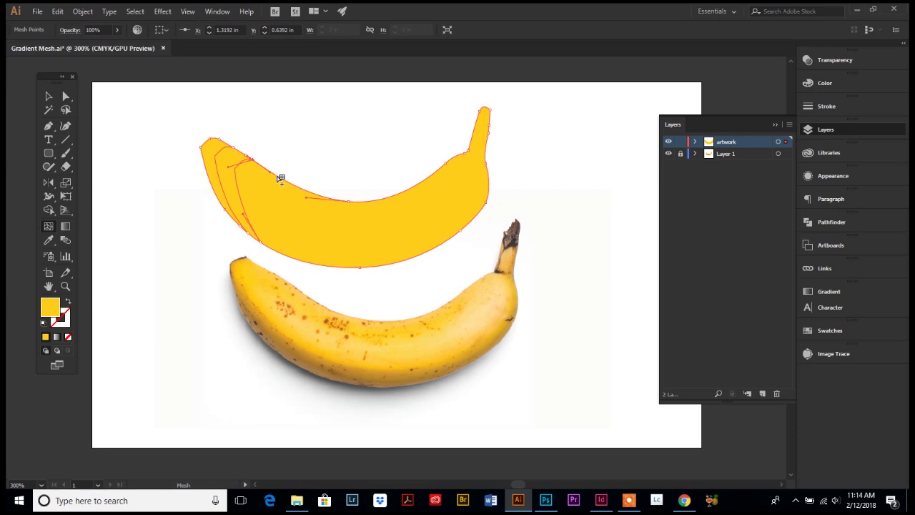
click(278, 176)
click(290, 186)
click(304, 189)
click(323, 198)
click(339, 202)
click(372, 204)
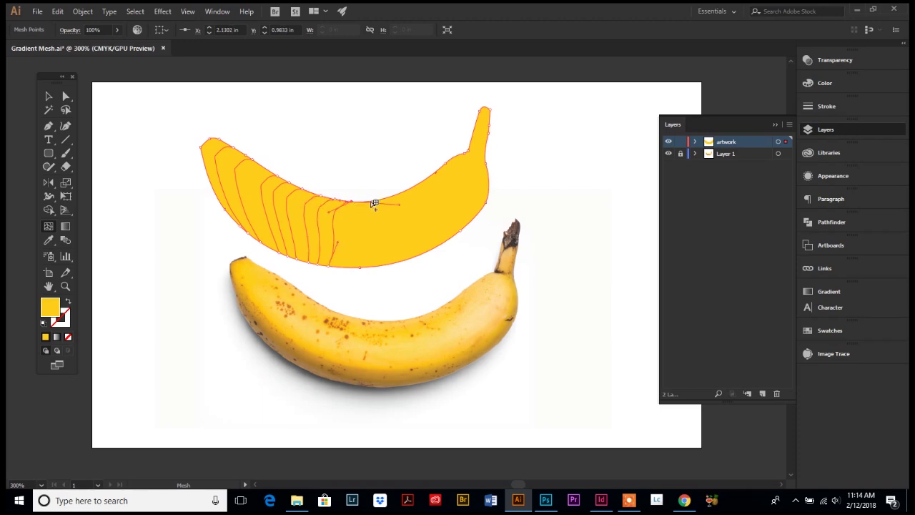
click(390, 204)
click(407, 262)
click(443, 241)
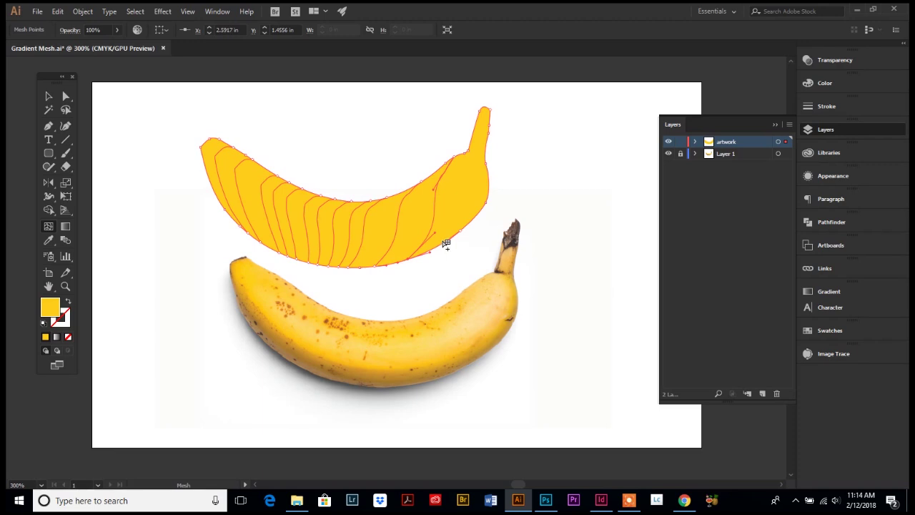
Add lengthwise mesh lines following the banana's curve, placing mesh points along the edges near the stem end and at the blunt tip.
click(484, 212)
click(490, 199)
click(489, 189)
click(492, 180)
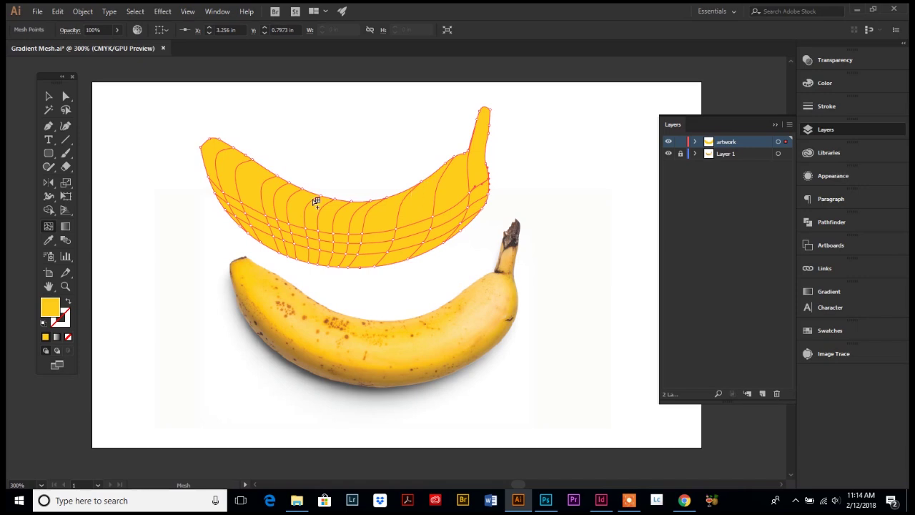
click(208, 167)
click(209, 144)
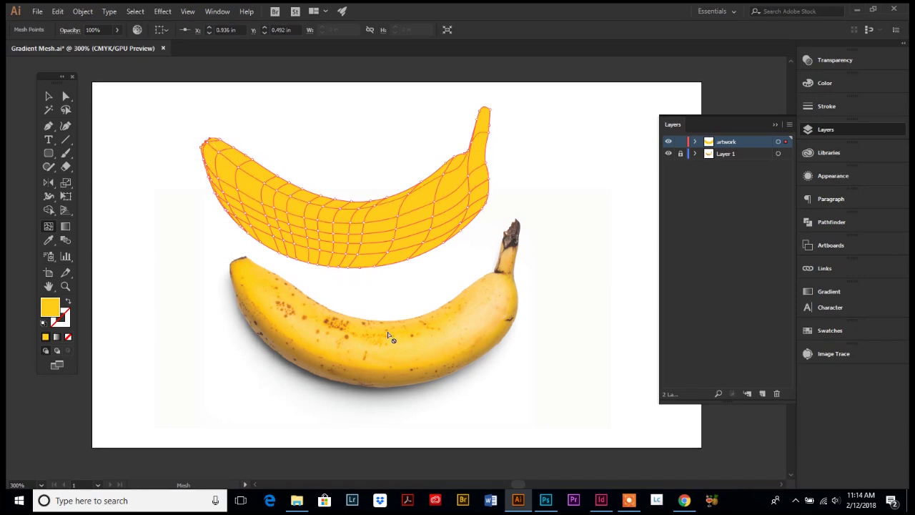
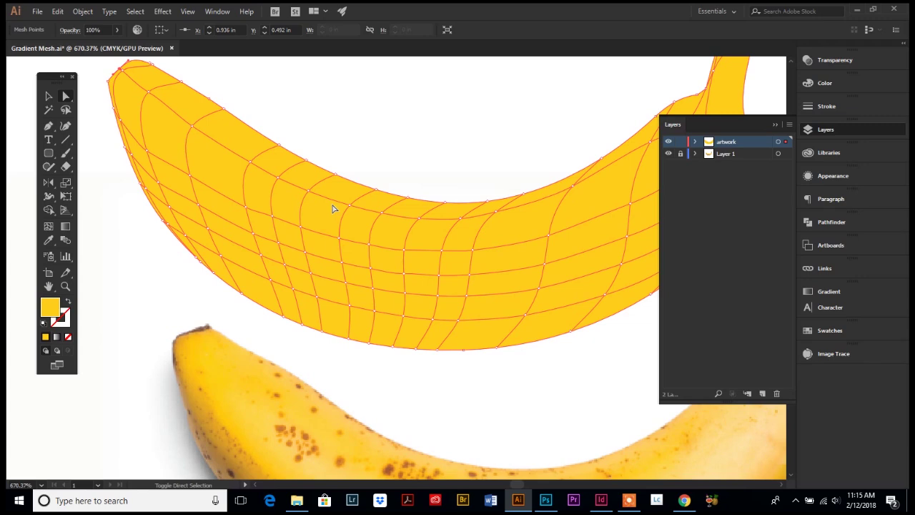
Select the mesh points along the second inner lengthwise mesh line below the banana's upper edge, from blunt tip to stem end.
scroll(333, 207, down, 3)
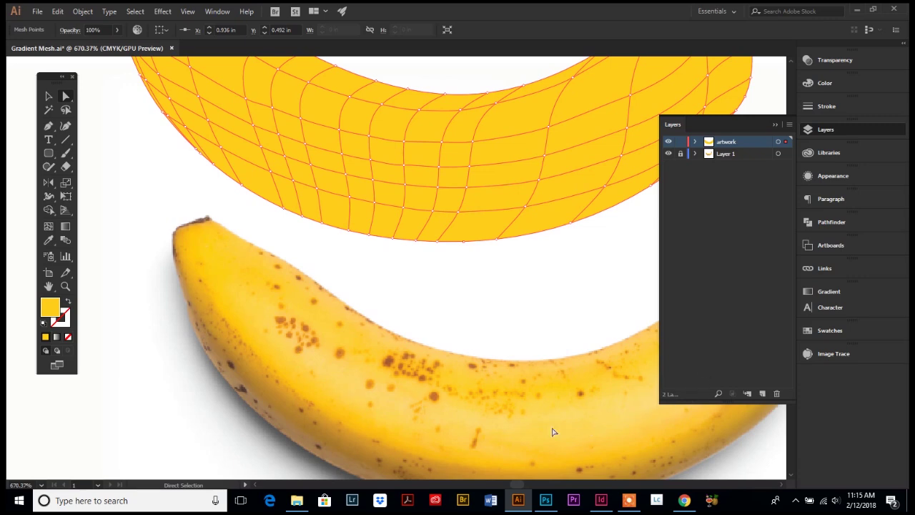
scroll(518, 419, up, 2)
click(676, 126)
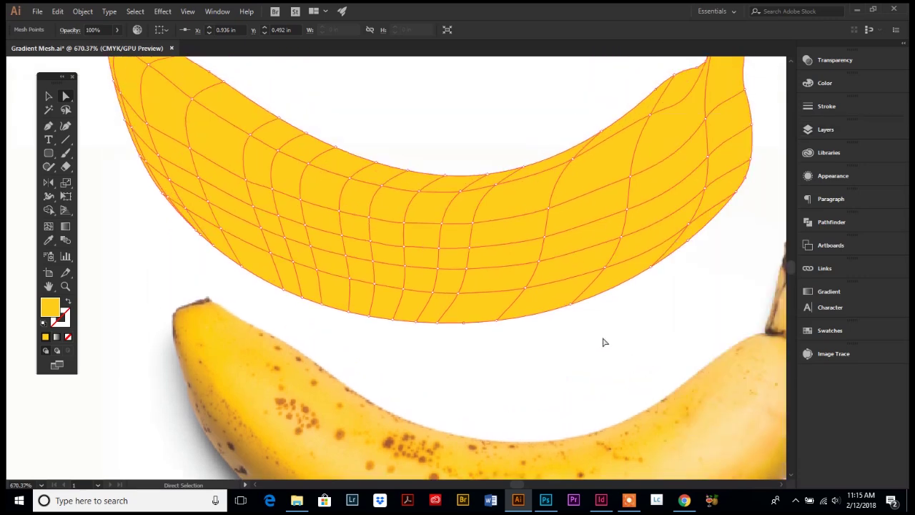
scroll(602, 341, up, 1)
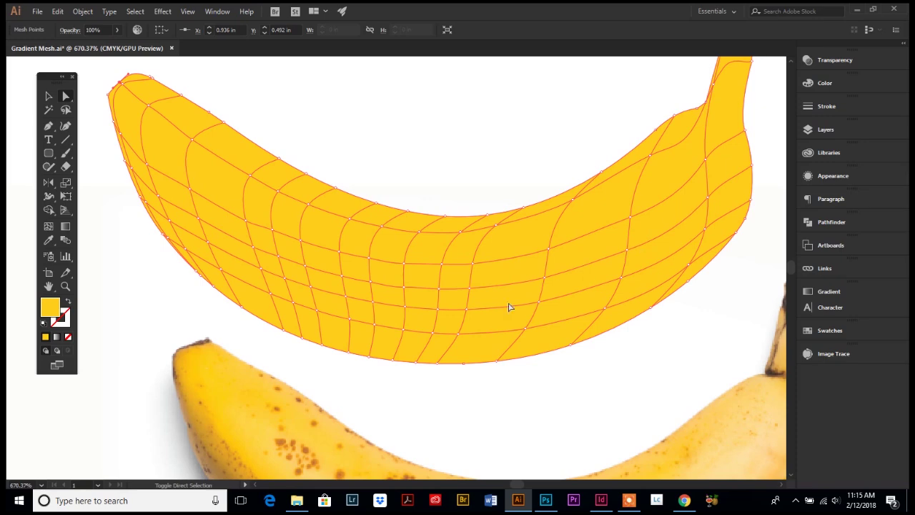
click(190, 191)
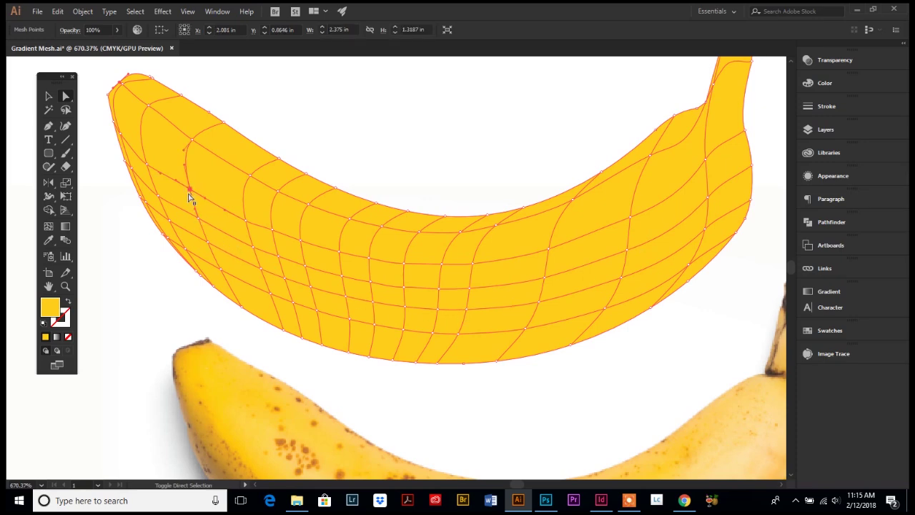
click(246, 220)
click(299, 244)
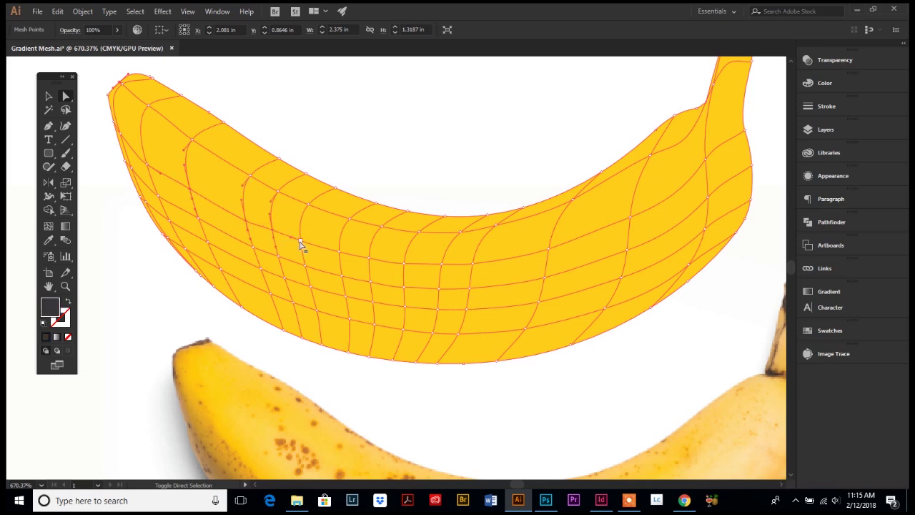
click(369, 260)
click(441, 265)
click(548, 249)
click(705, 163)
click(66, 287)
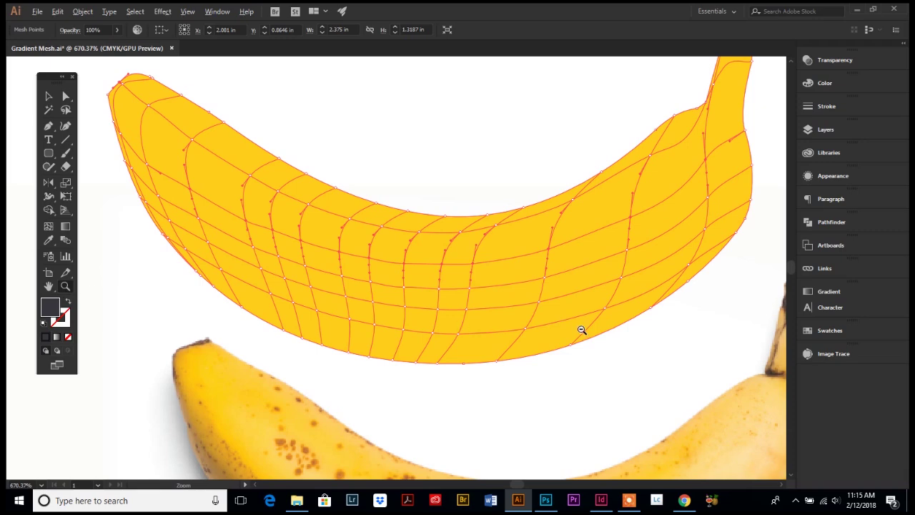
Colour the selected mesh points with a light yellow highlight sampled from the middle of the photographed banana.
alt+click(526, 325)
alt+click(452, 333)
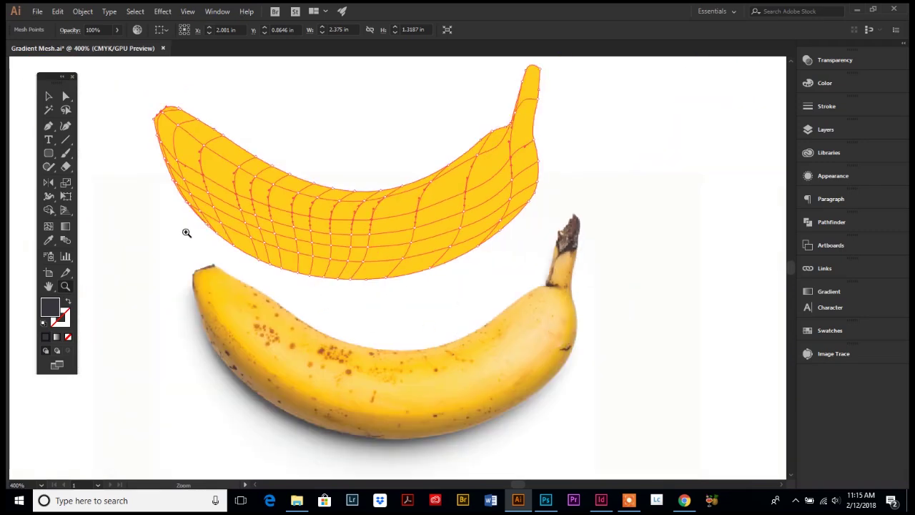
click(65, 98)
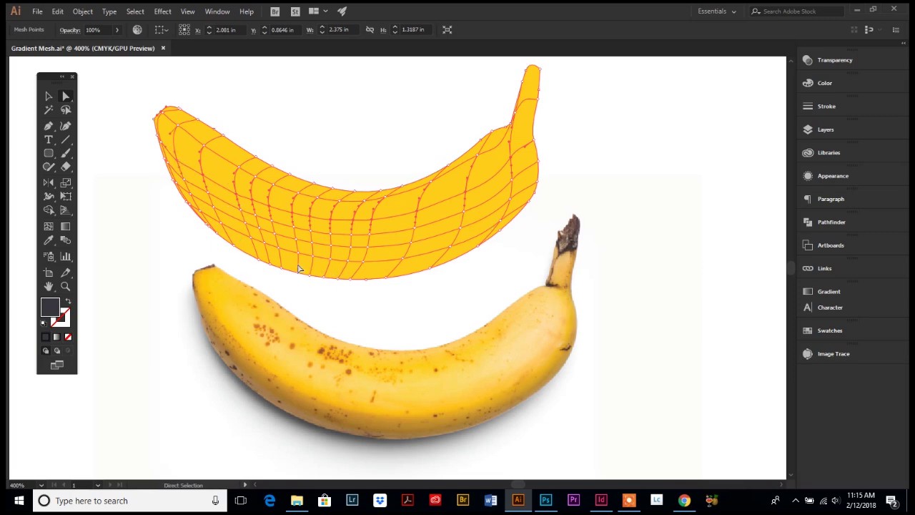
click(48, 243)
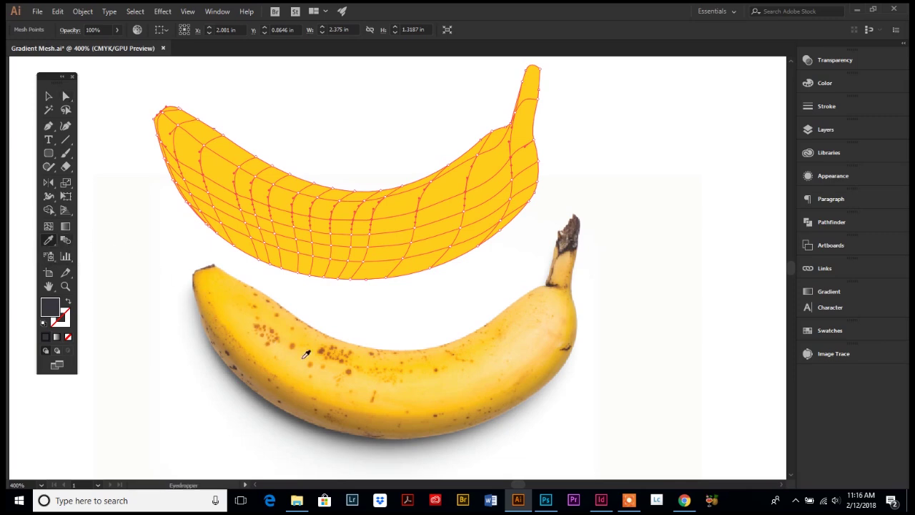
click(419, 391)
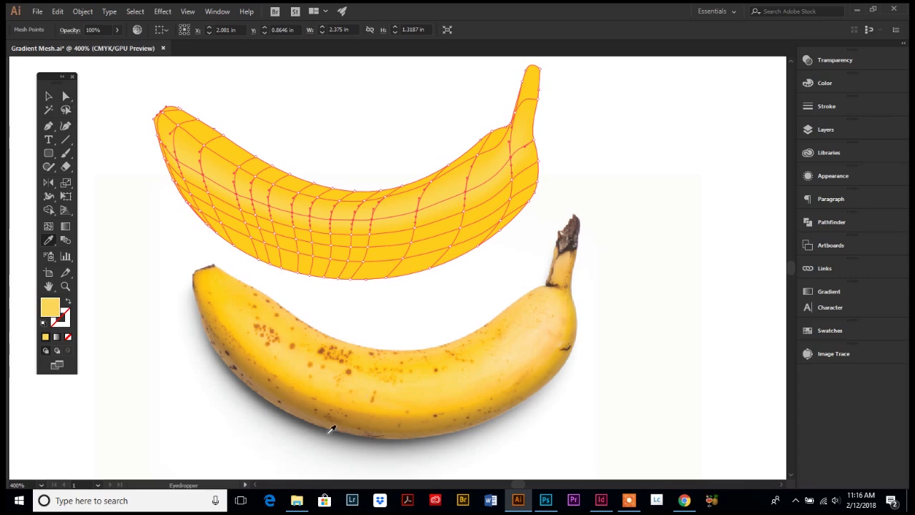
Replace the selection with the mesh points along the vector banana's lower edge, from blunt tip to stem end.
click(63, 99)
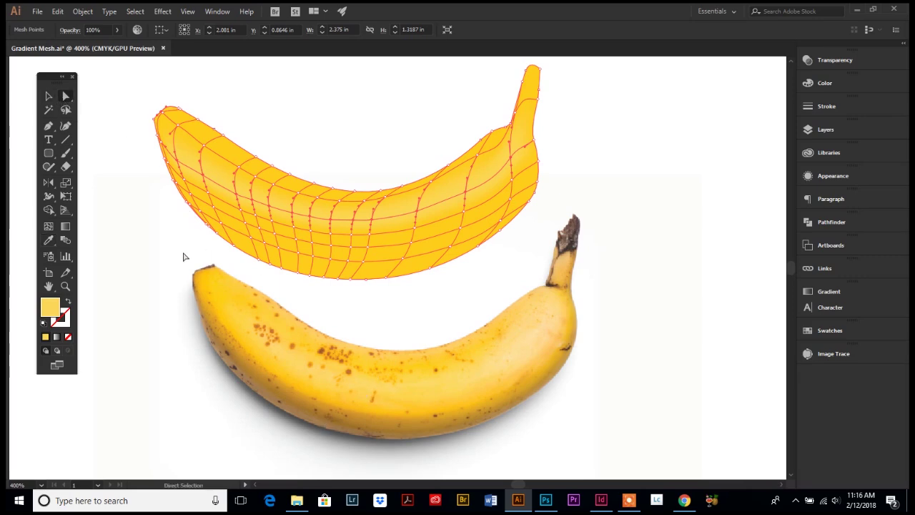
click(206, 235)
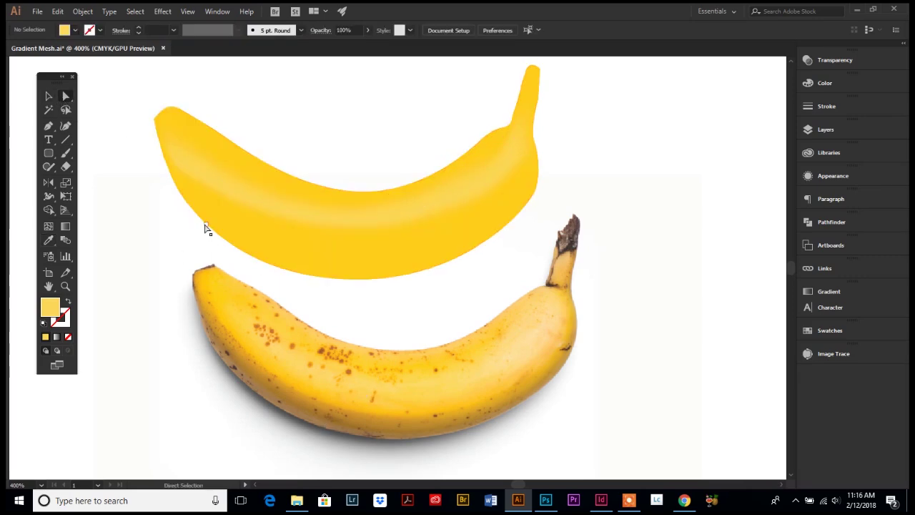
click(202, 238)
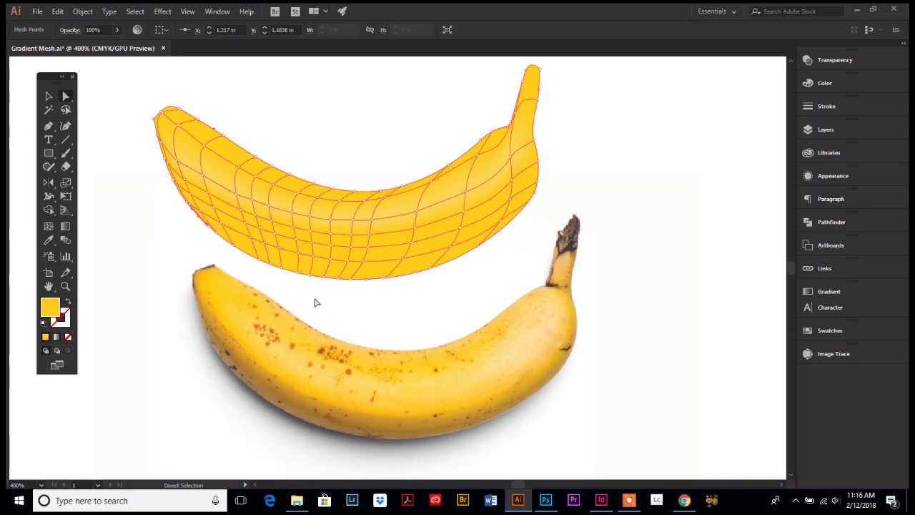
click(164, 170)
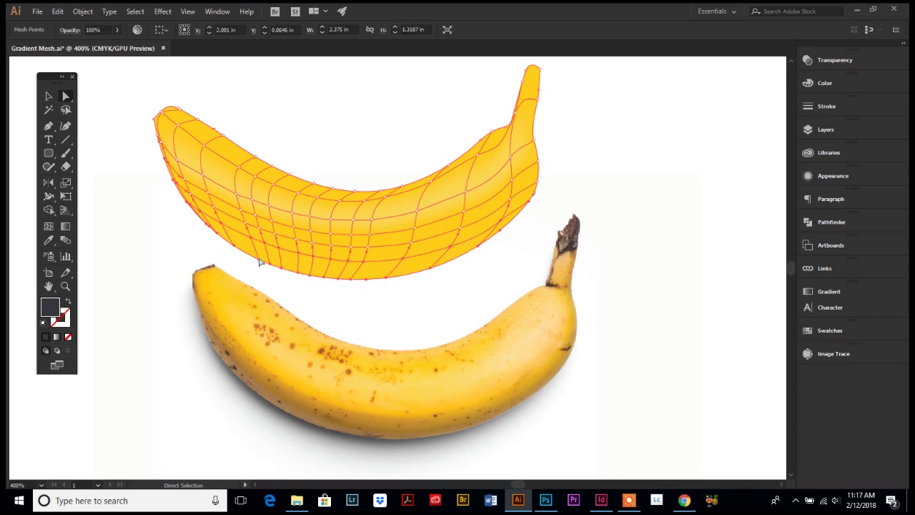
Shade the selected lower-edge mesh points golden brown, trying several samples from the photographed banana's underside, and deselect the shape.
click(49, 243)
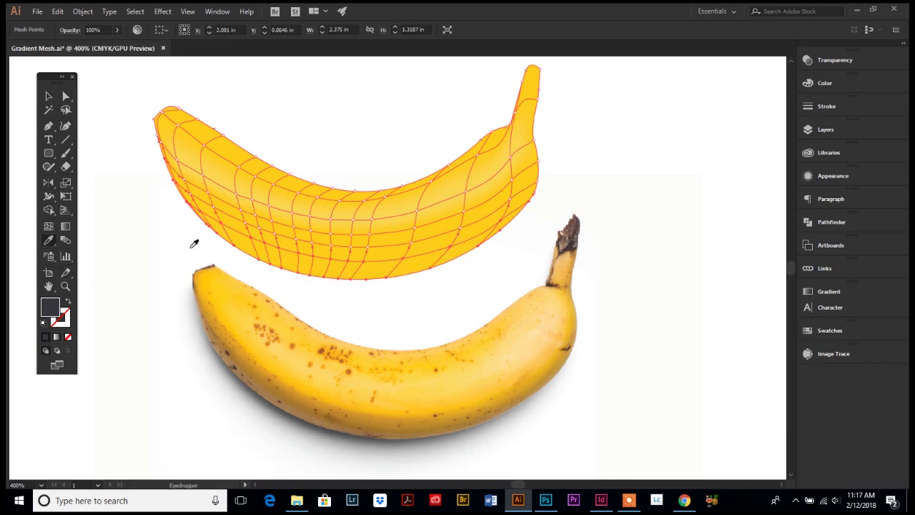
click(399, 432)
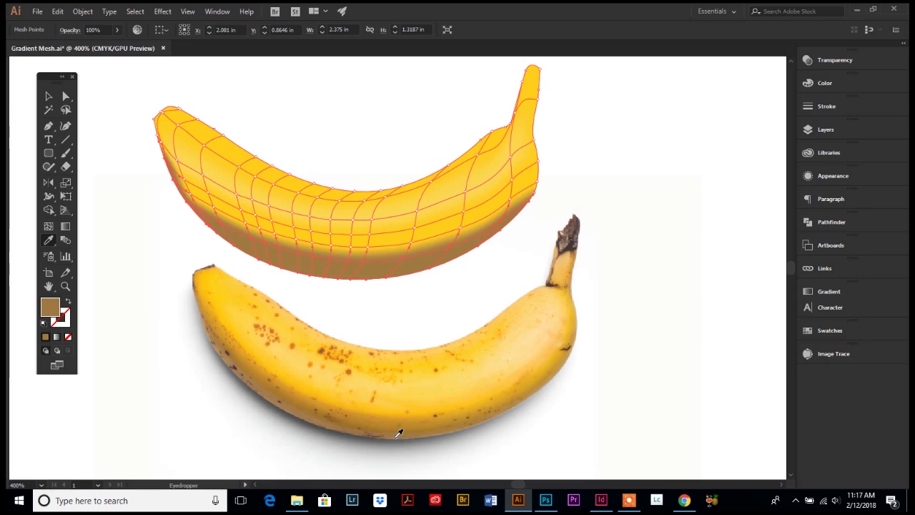
click(393, 424)
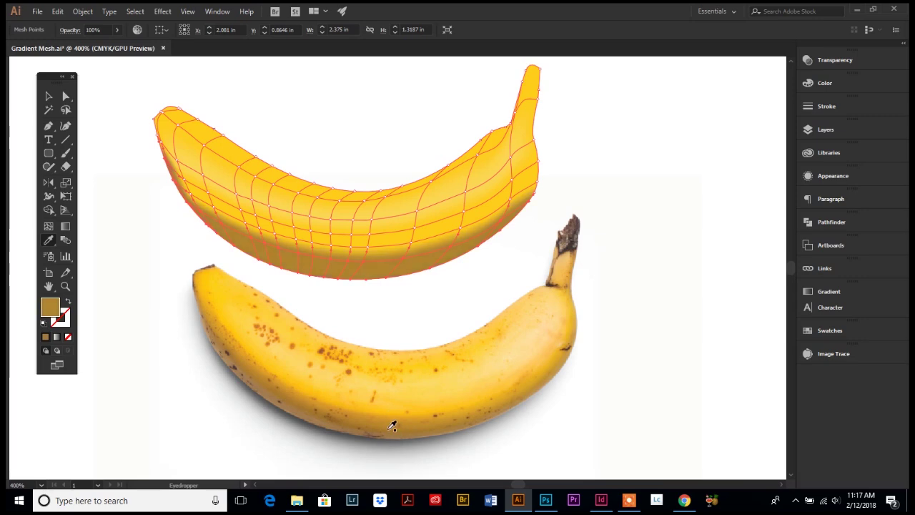
click(329, 410)
click(305, 400)
click(273, 387)
click(476, 415)
click(552, 369)
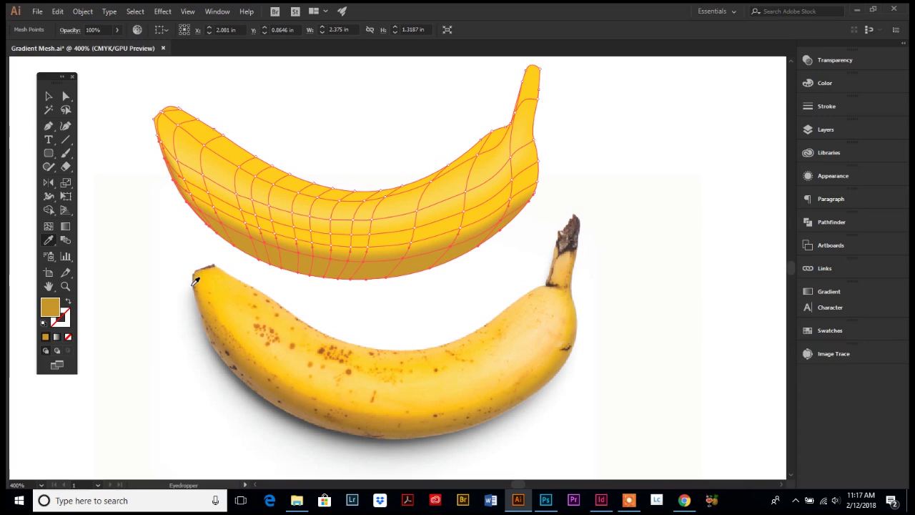
click(48, 96)
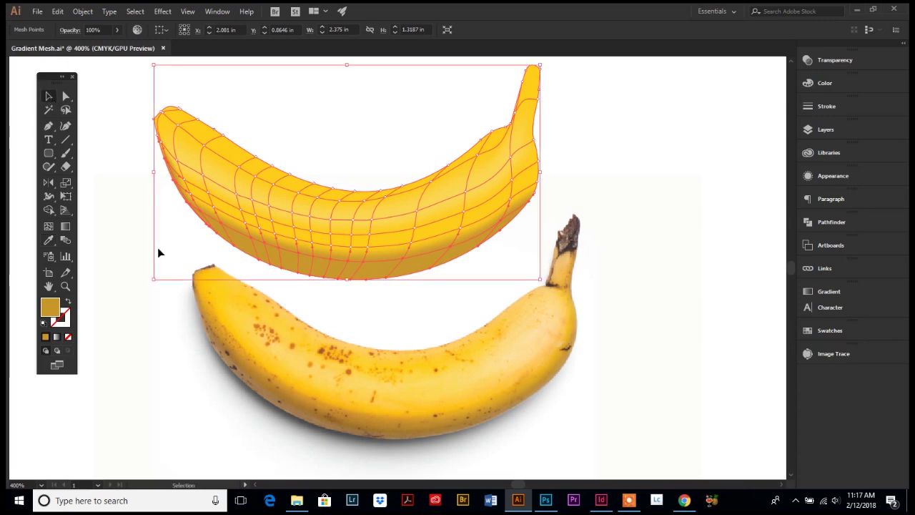
click(157, 306)
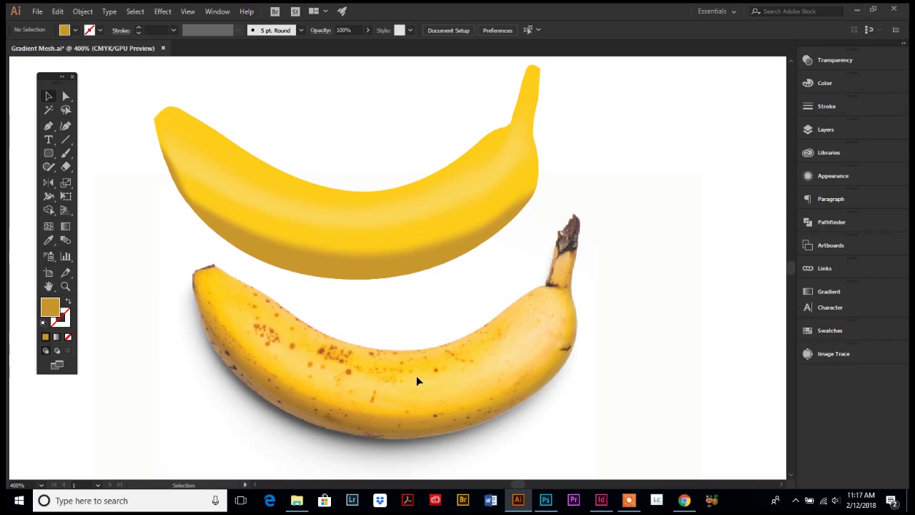
Draw a golden-brown swatch rectangle of about 0.083 × 0.12 in on the blank area beside the vector banana's blunt end.
click(65, 287)
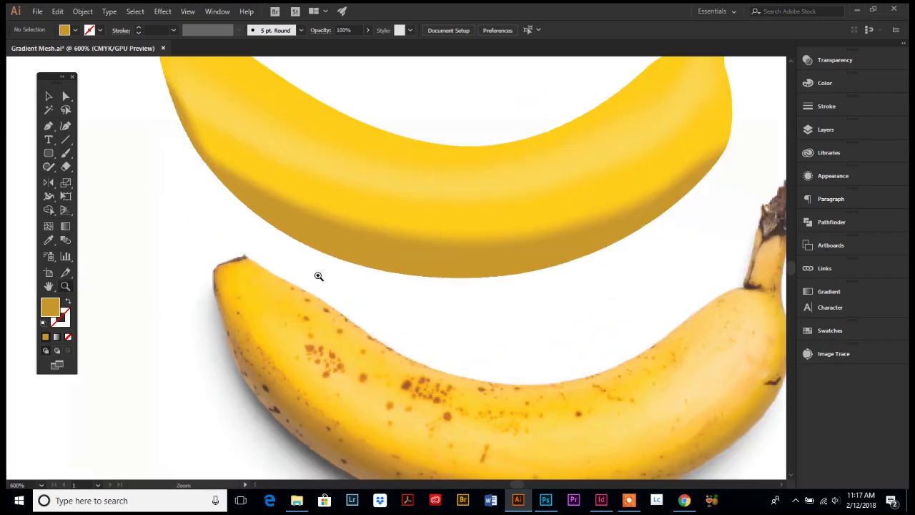
click(315, 274)
click(389, 258)
scroll(383, 321, down, 2)
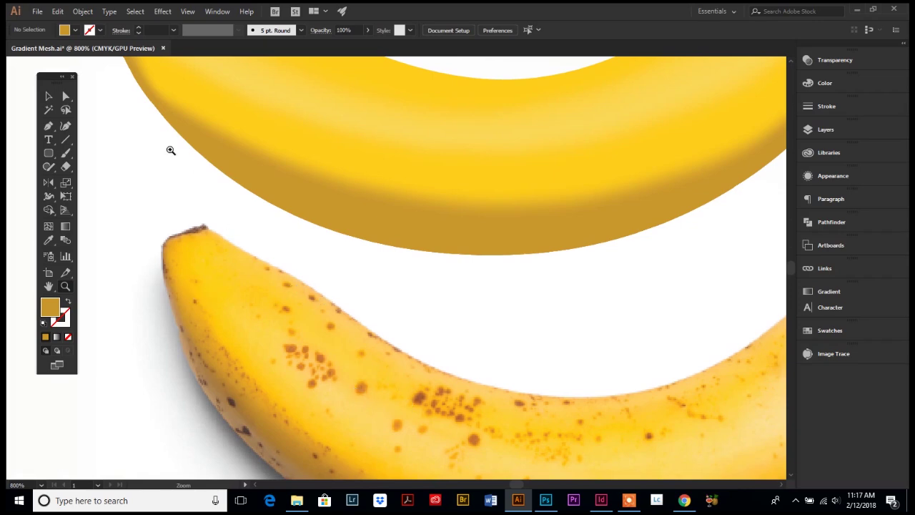
click(49, 154)
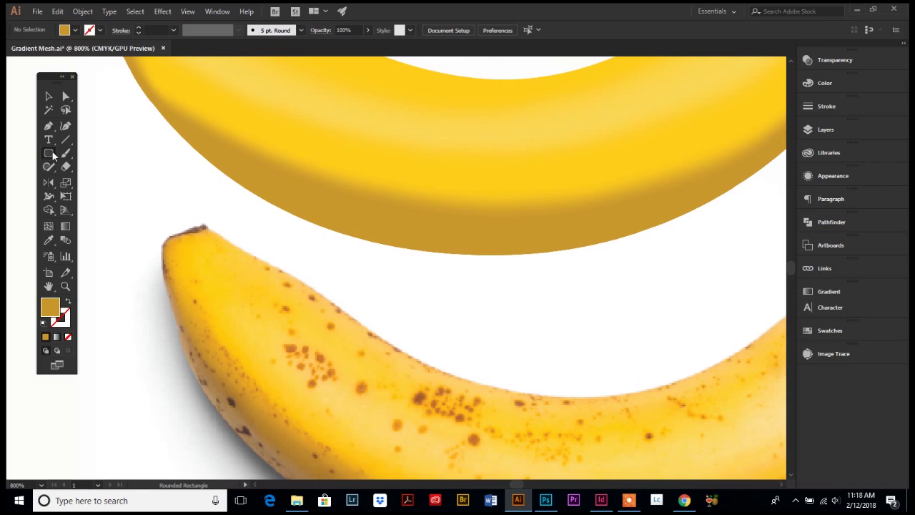
drag(53, 154, 136, 164)
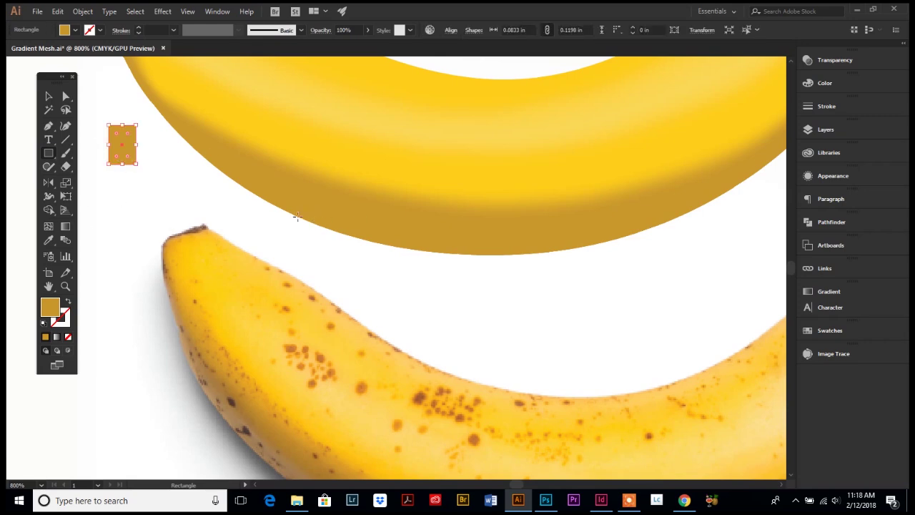
click(48, 239)
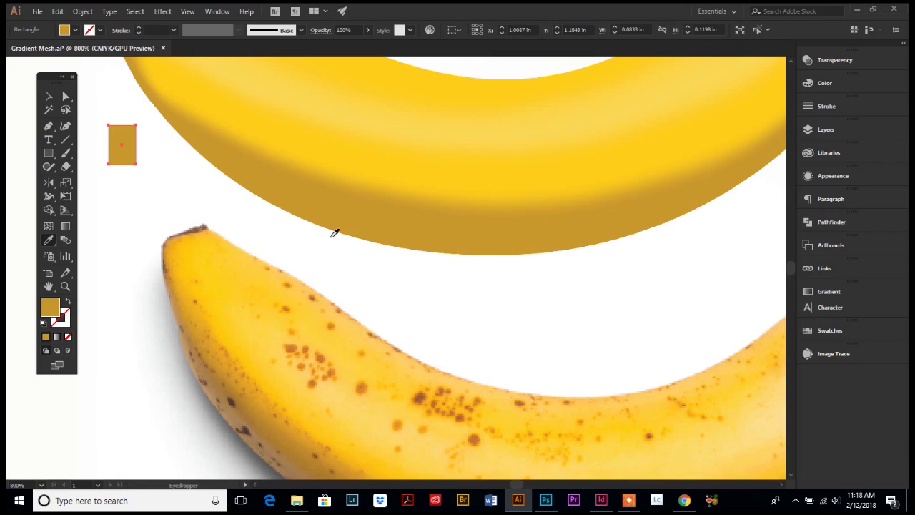
Draw a second swatch rectangle of about 0.089 × 0.163 in below the brown one and fill it with the vector banana's main yellow.
click(50, 153)
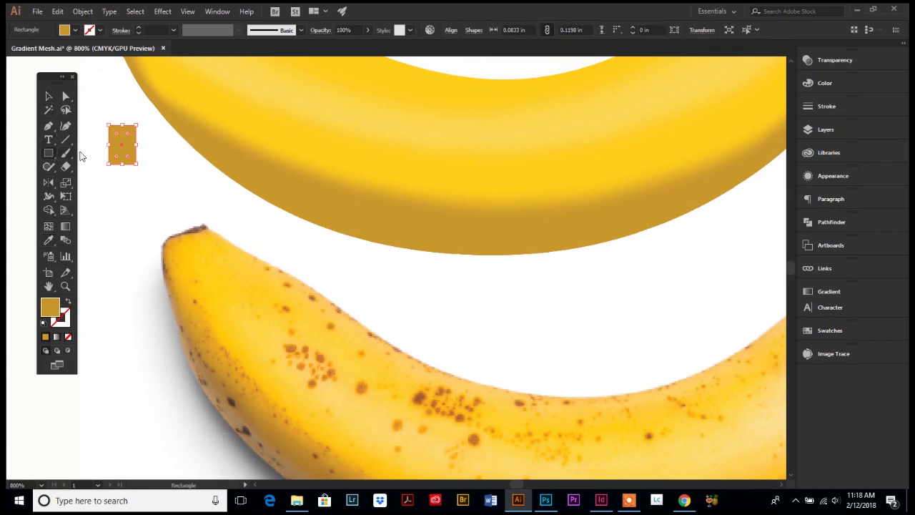
mouse_move(107, 172)
mouse_down()
mouse_move(146, 221)
mouse_move(137, 226)
mouse_up()
click(48, 240)
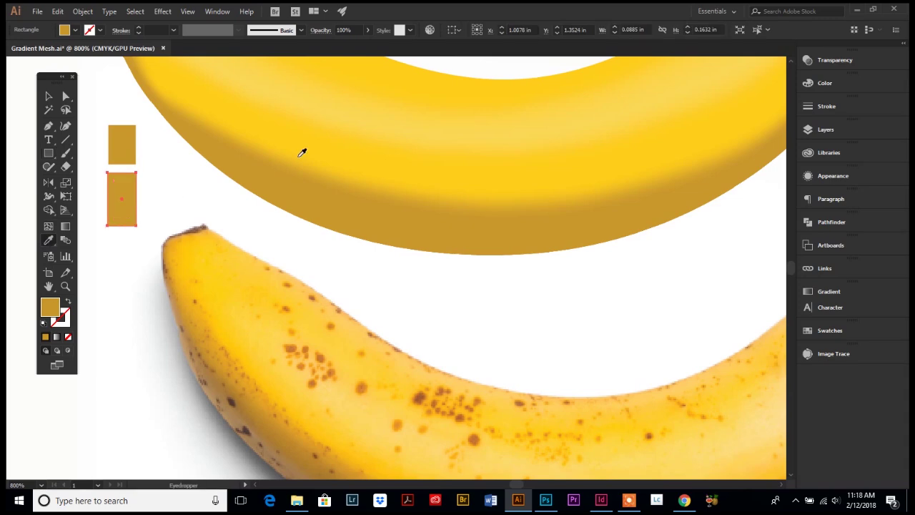
click(330, 141)
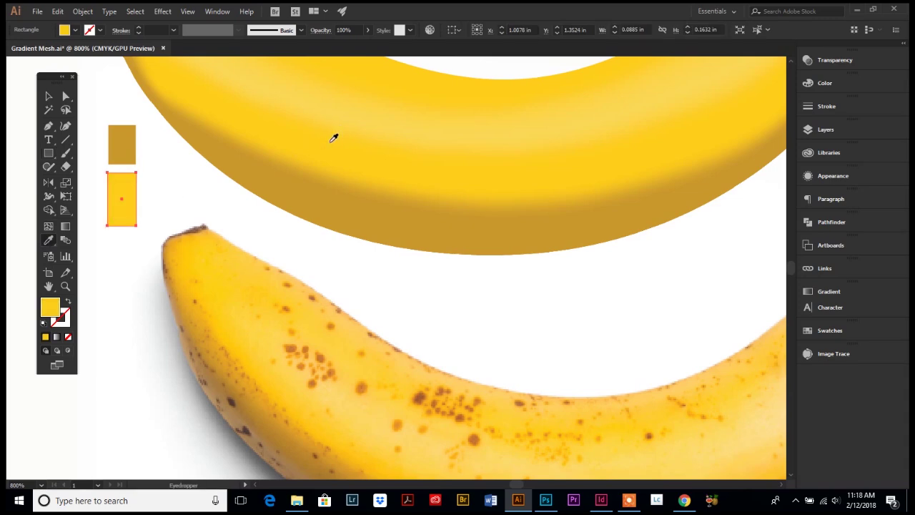
click(49, 96)
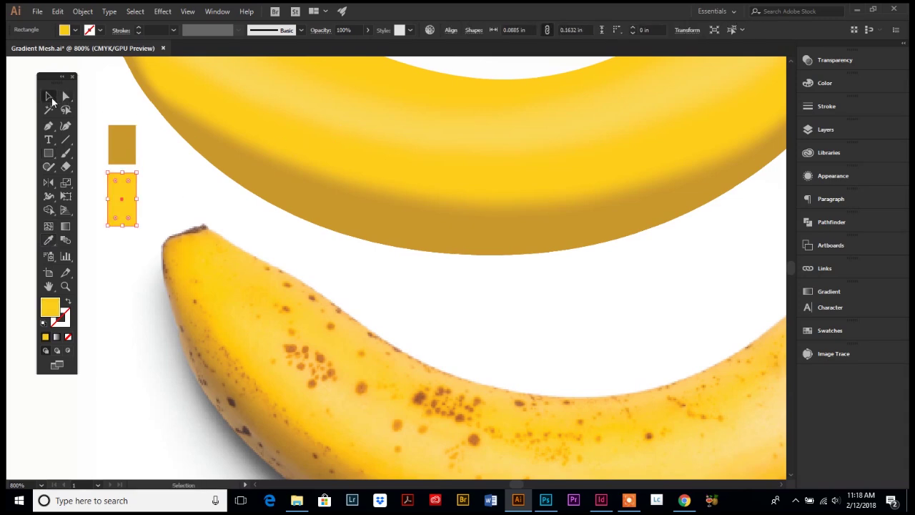
click(172, 184)
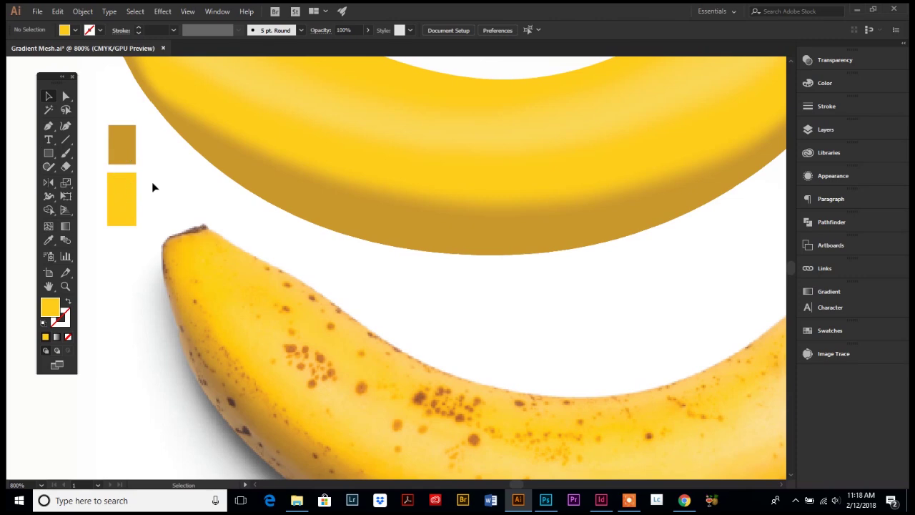
Draw a small yellow ellipse of about 0.045 × 0.033 in on the vector banana's body near the blunt end.
scroll(159, 183, up, 3)
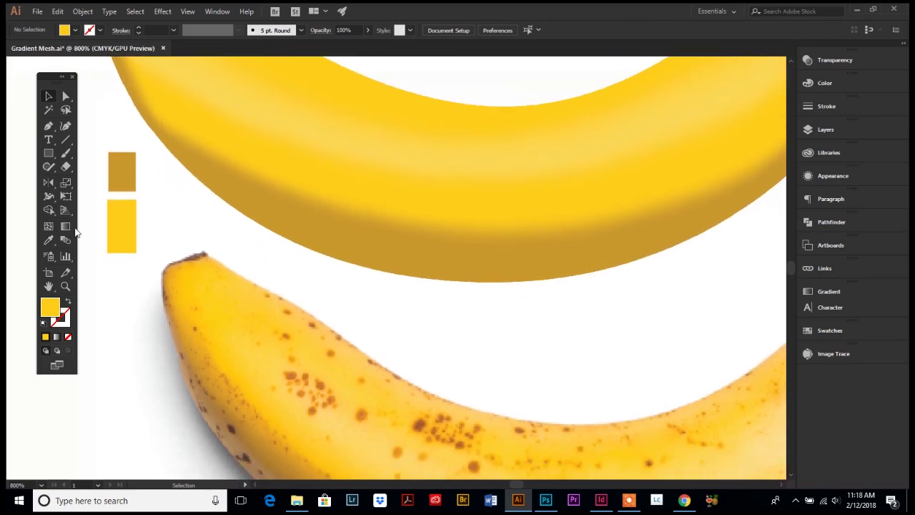
click(48, 153)
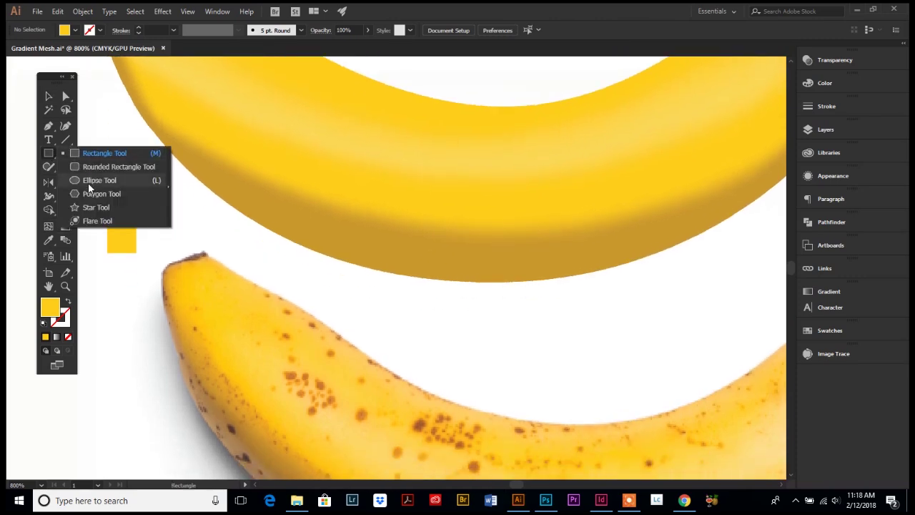
click(89, 181)
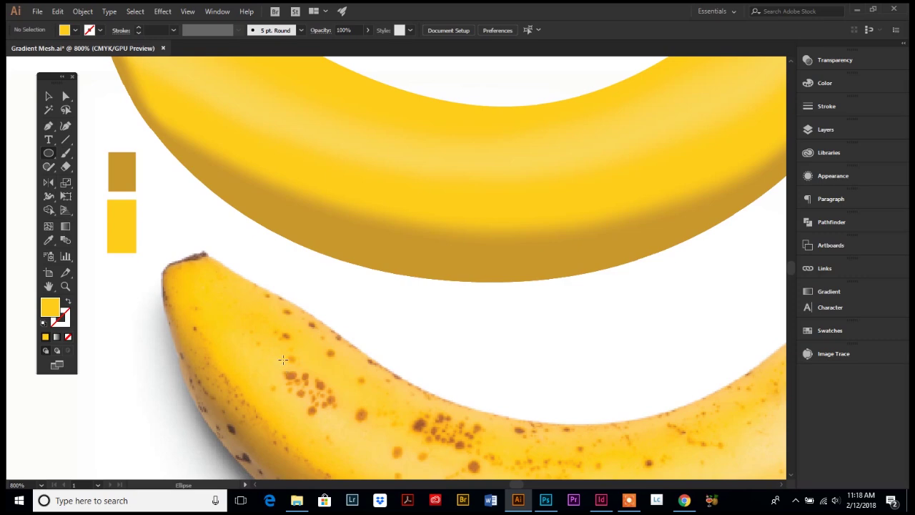
drag(268, 144, 284, 155)
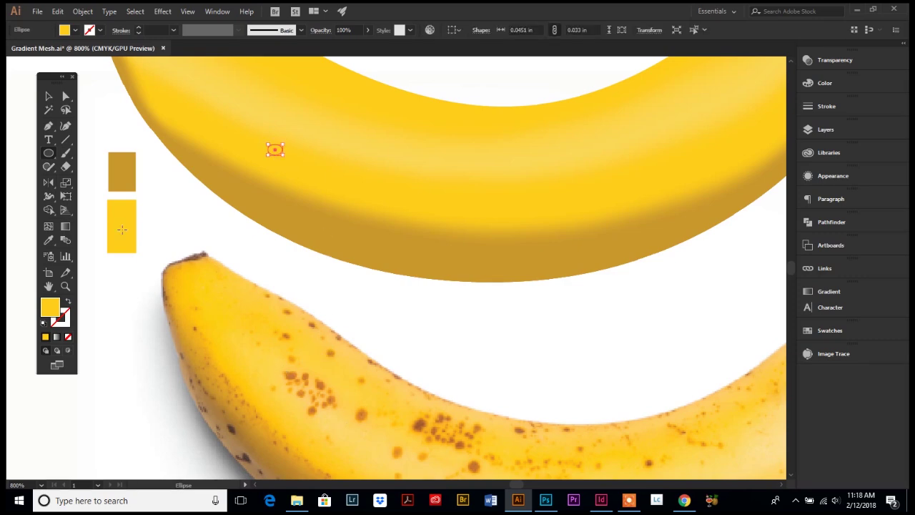
Display the Gradient and Color settings floating side by side over the artwork.
click(826, 292)
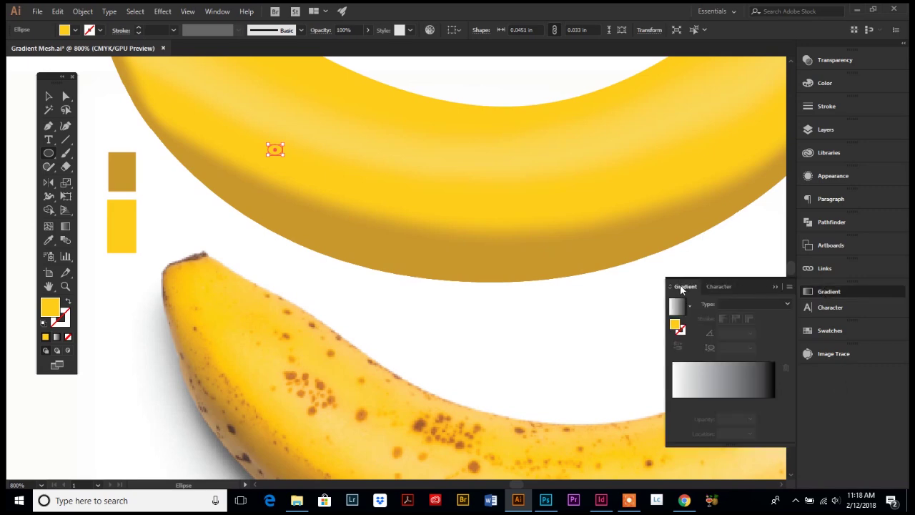
drag(681, 289, 410, 206)
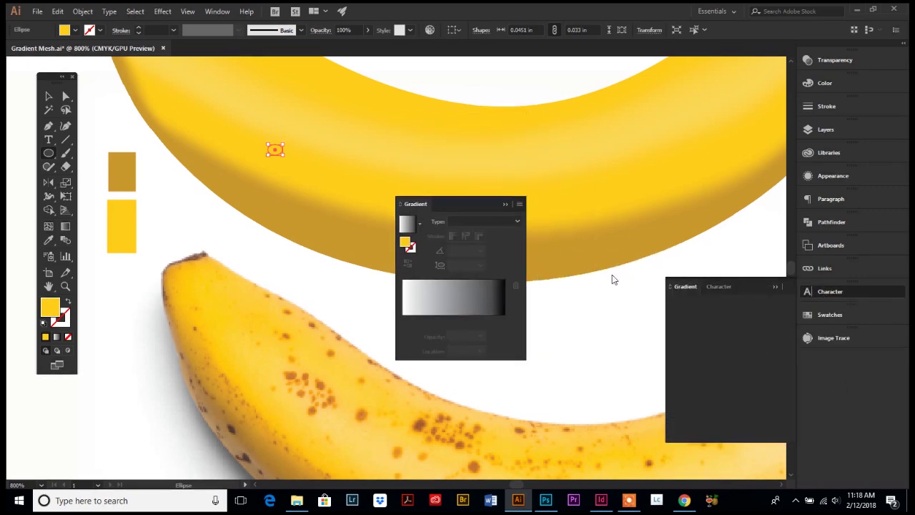
drag(828, 83, 816, 131)
click(821, 131)
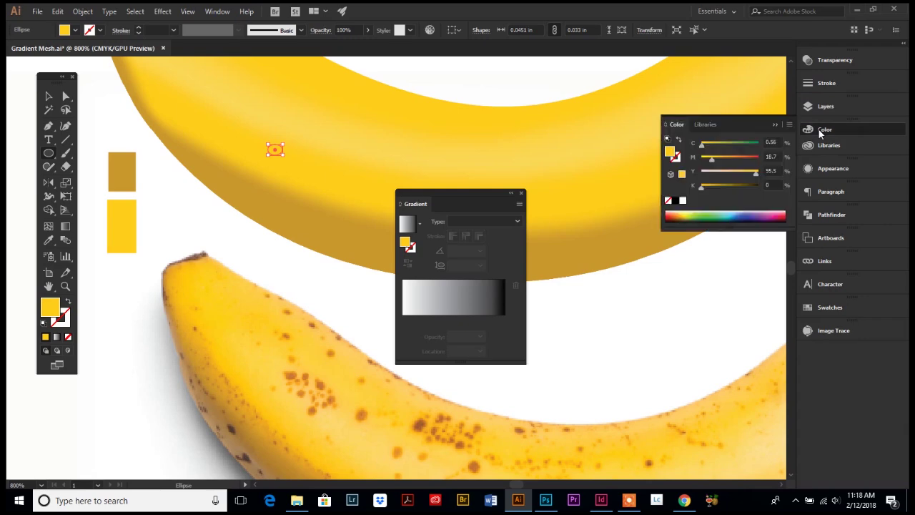
drag(677, 125, 546, 192)
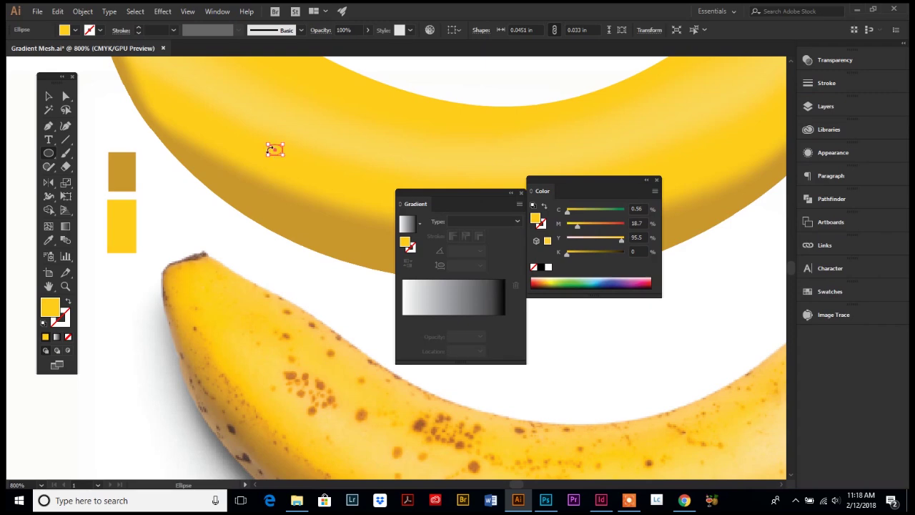
Fill the small ellipse with a radial gradient and switch the gradient's outer stop to the CMYK colour mode.
click(406, 226)
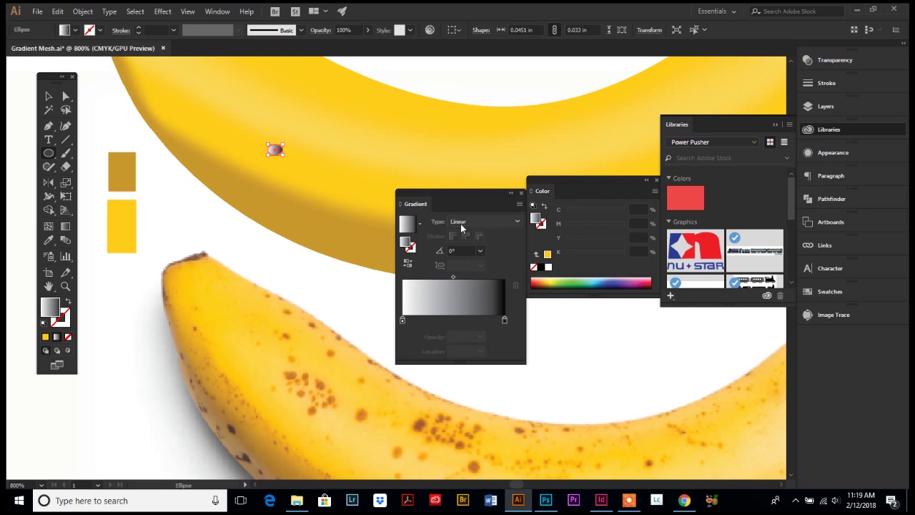
click(460, 223)
click(466, 245)
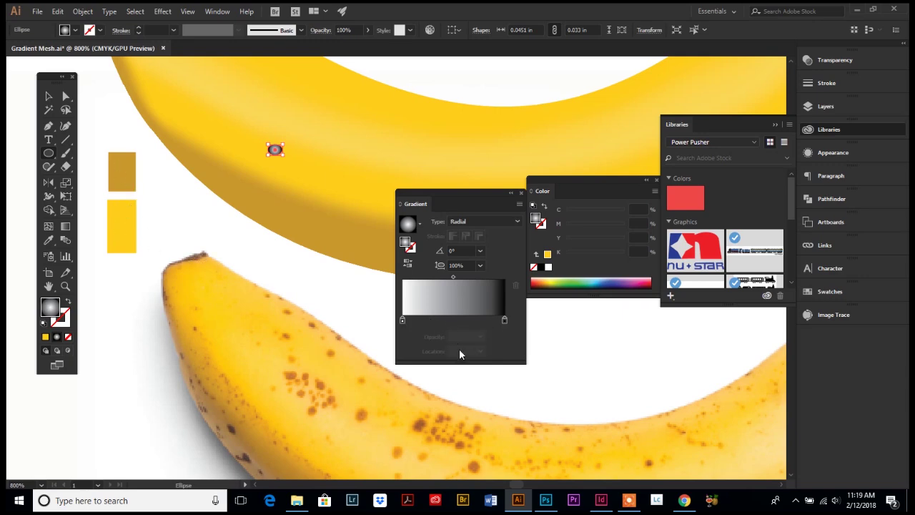
double_click(505, 321)
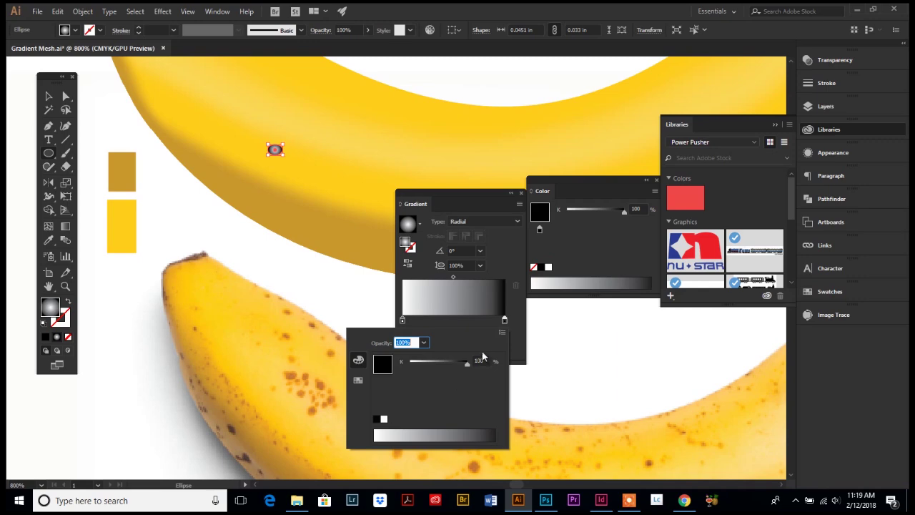
click(502, 333)
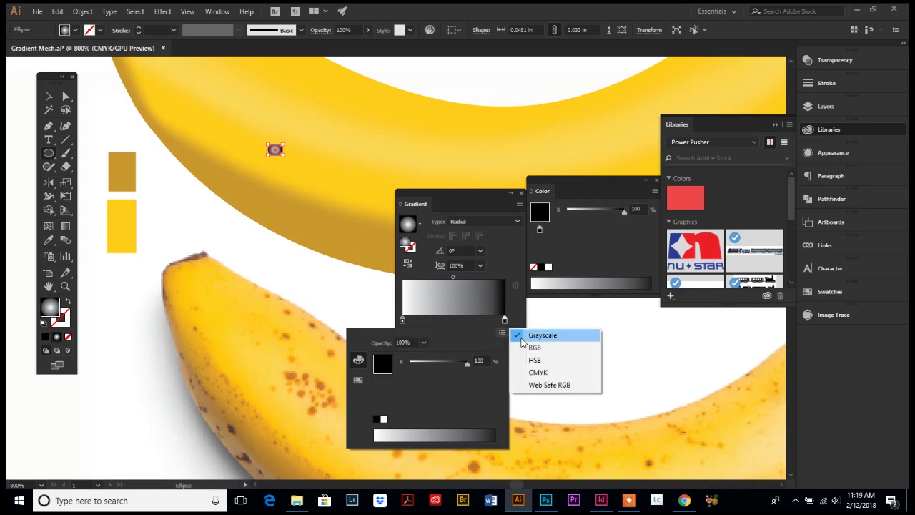
click(532, 372)
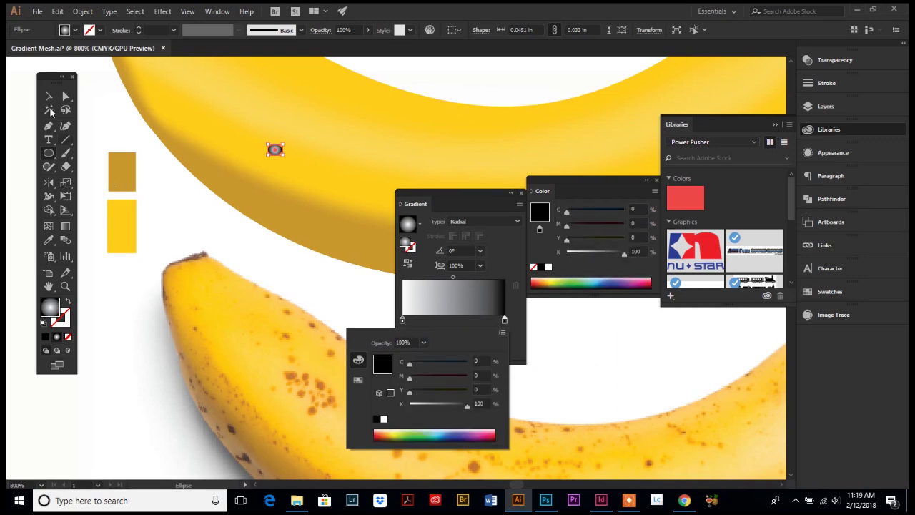
key(Escape)
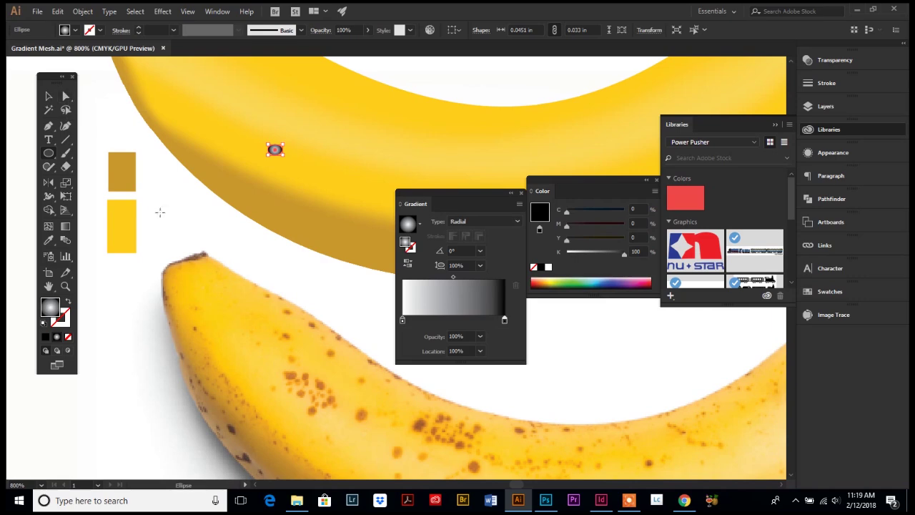
Look up the CMYK values of the yellow swatch rectangle.
click(125, 223)
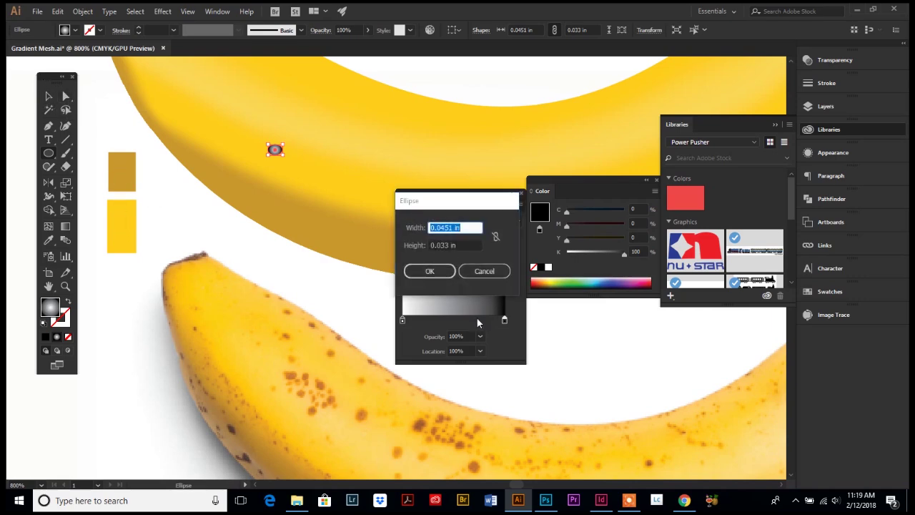
click(484, 271)
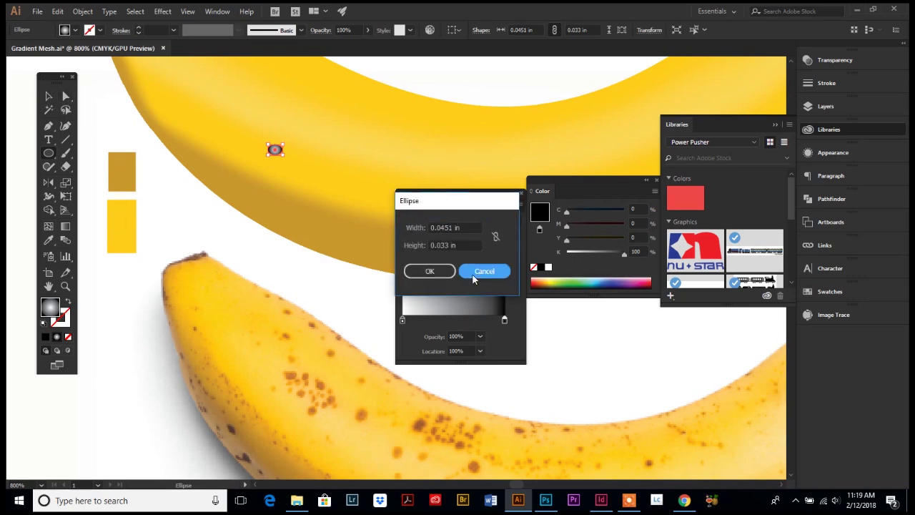
click(49, 95)
click(127, 234)
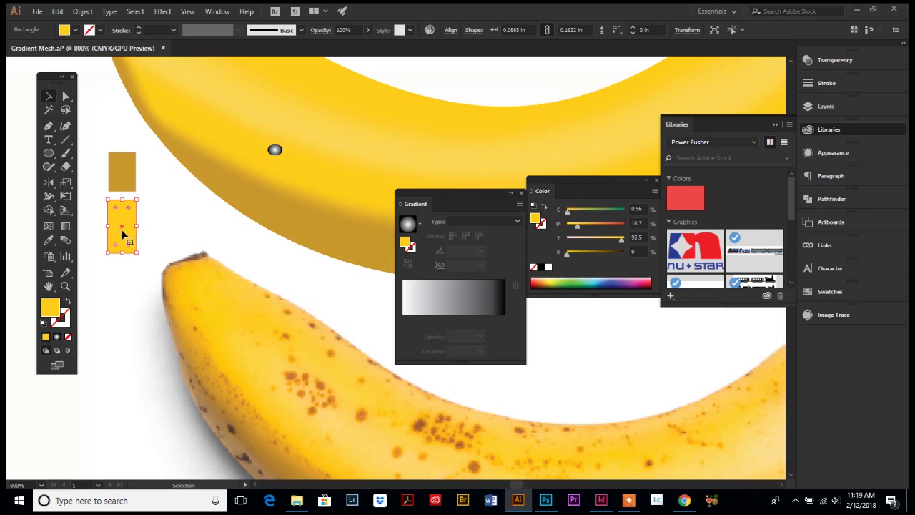
Set the outer stop of the ellipse's gradient to 18% magenta, 95% yellow and 0% black.
click(275, 151)
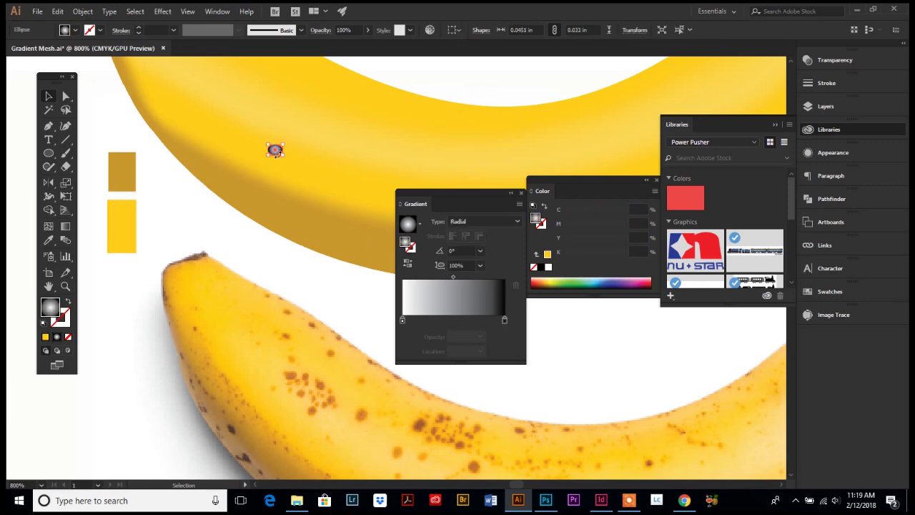
double_click(505, 320)
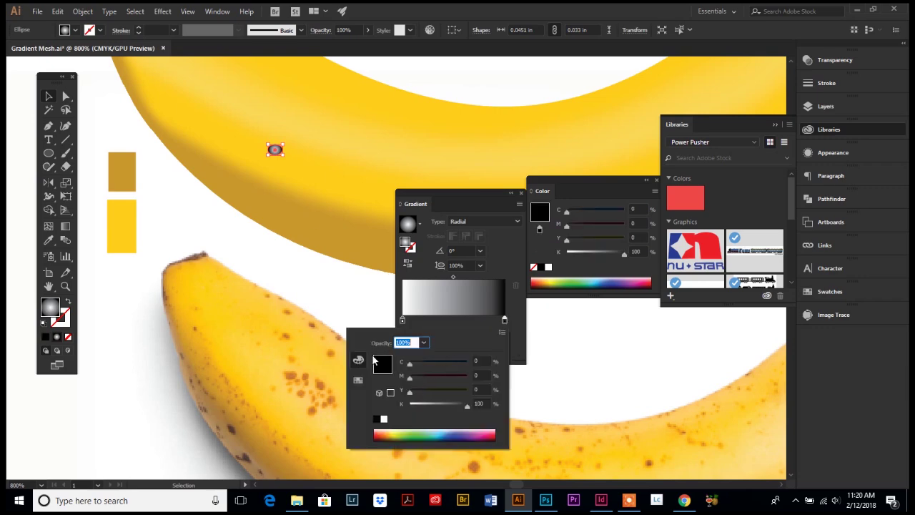
click(477, 375)
text(18)
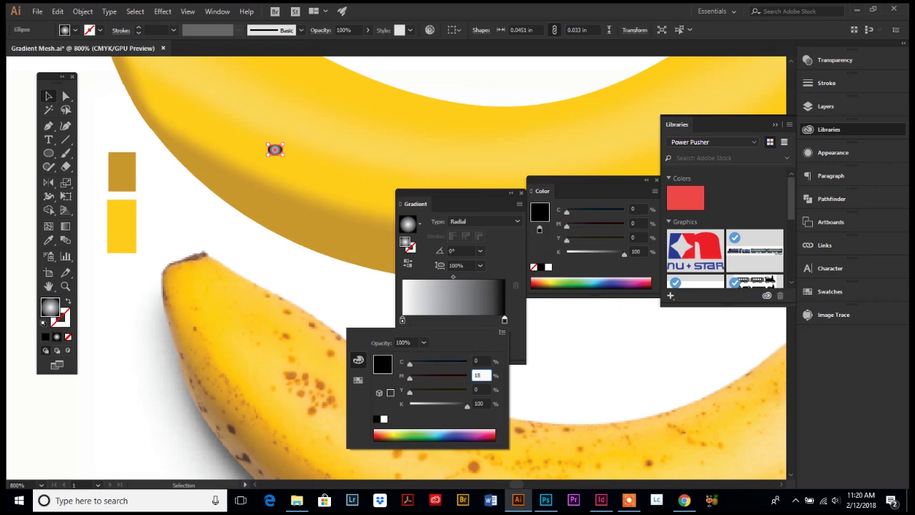
key(Tab)
text(95)
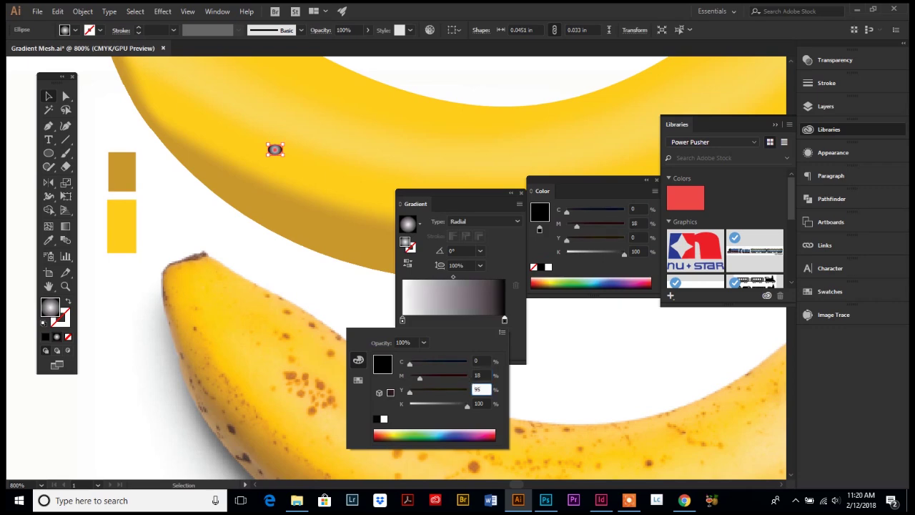
key(Tab)
text(0)
key(Tab)
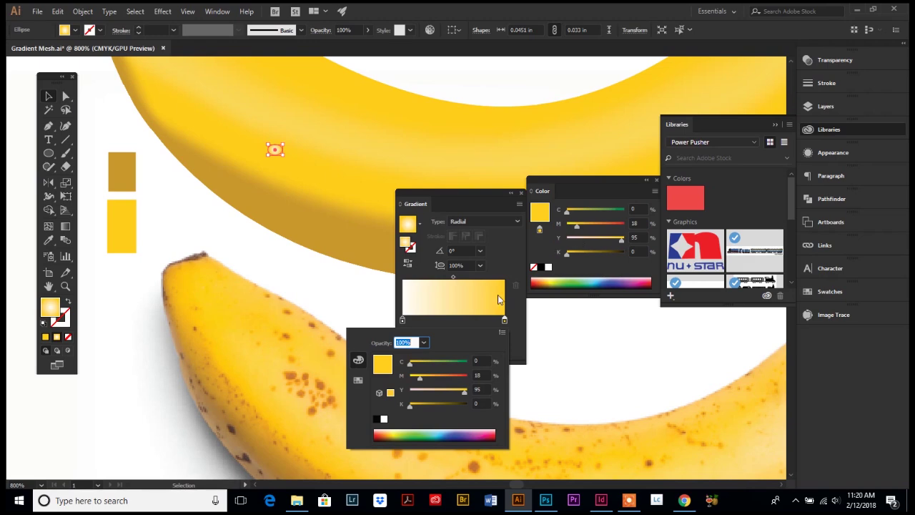
click(514, 326)
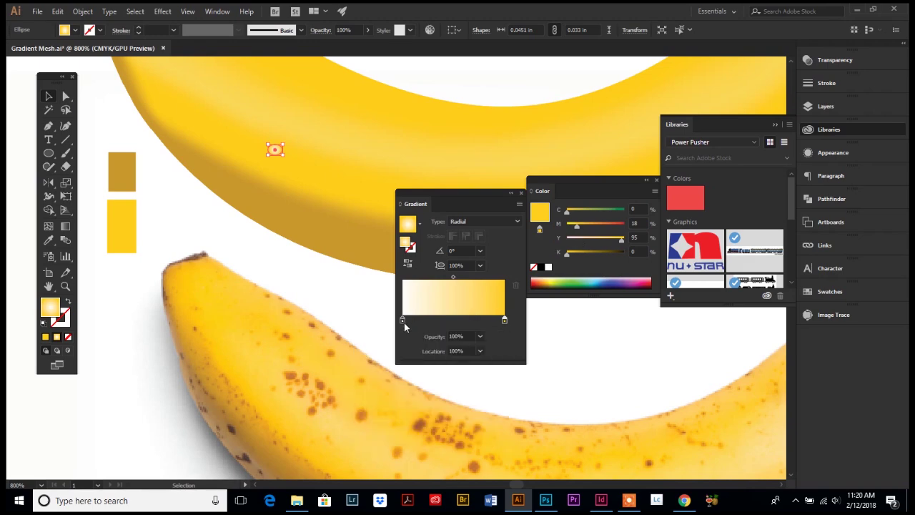
Look up the CMYK values of the golden-brown swatch rectangle and reselect the small ellipse.
click(129, 175)
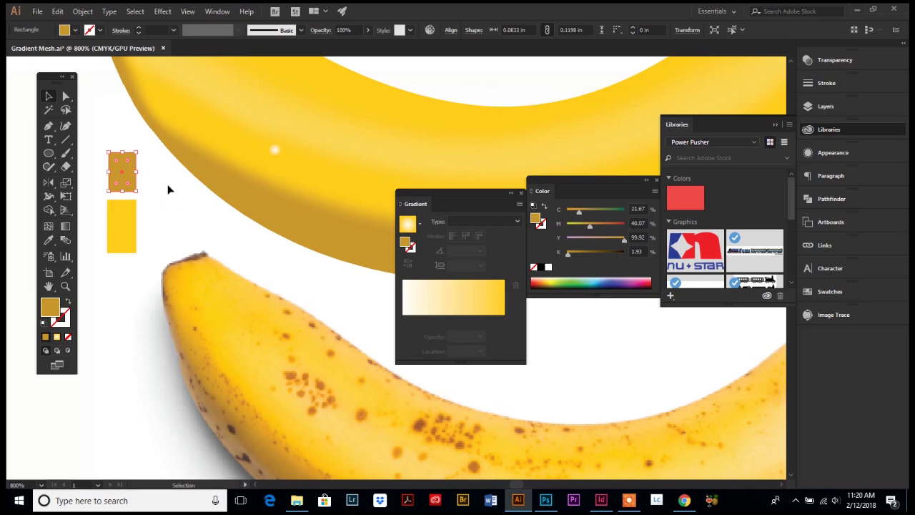
key(l)
drag(268, 144, 283, 155)
key(period)
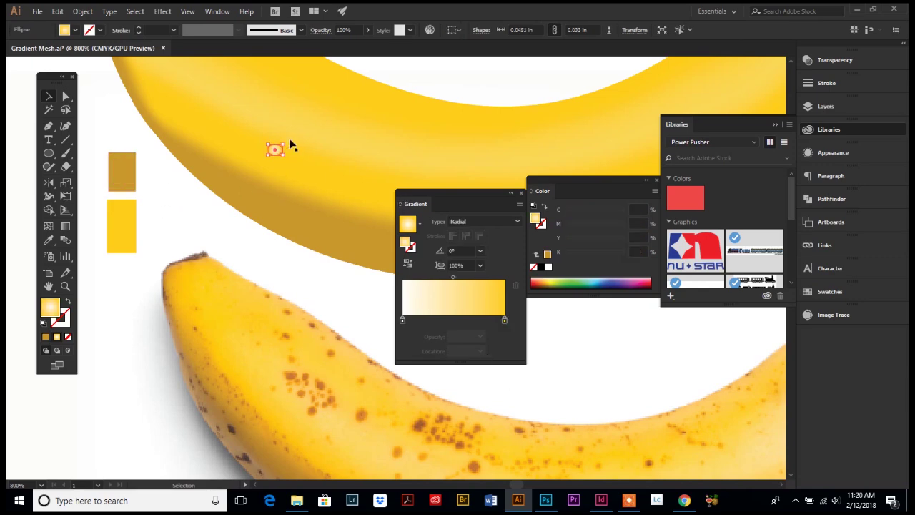
Switch the inner stop of the ellipse's radial gradient to the CMYK colour mode.
click(402, 320)
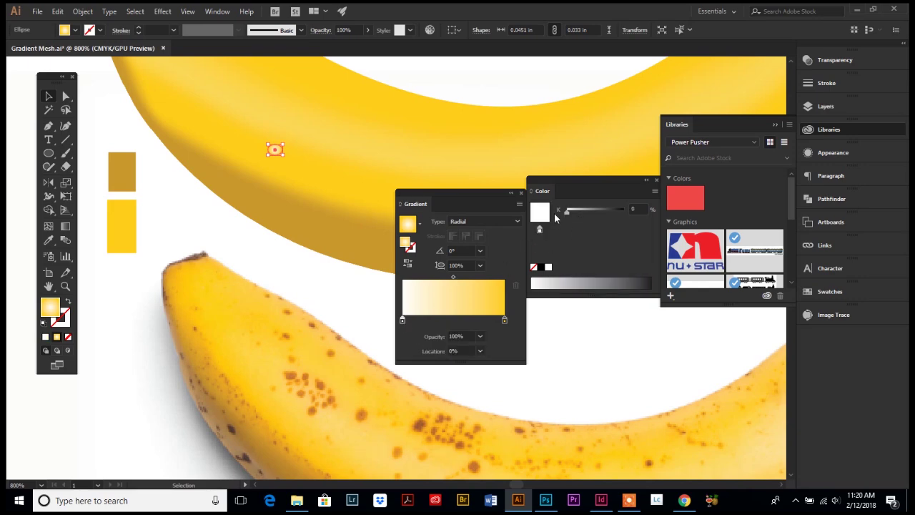
click(655, 191)
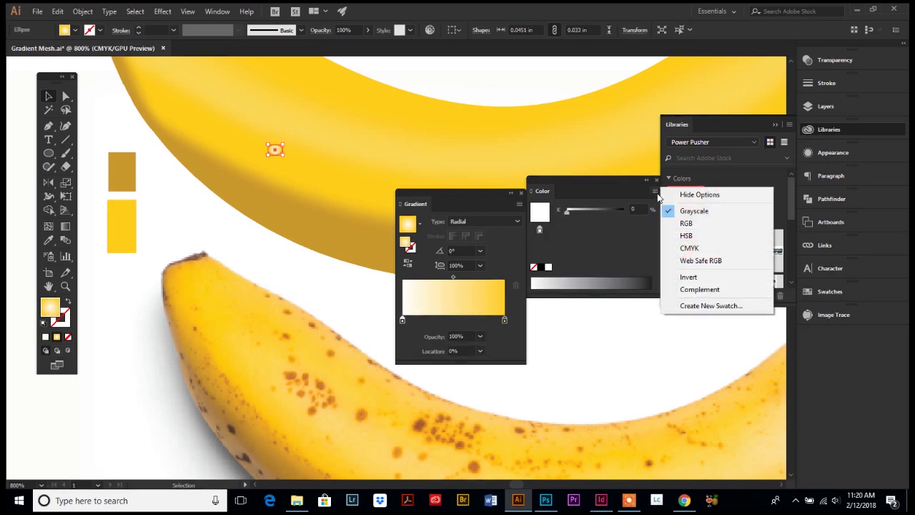
click(690, 248)
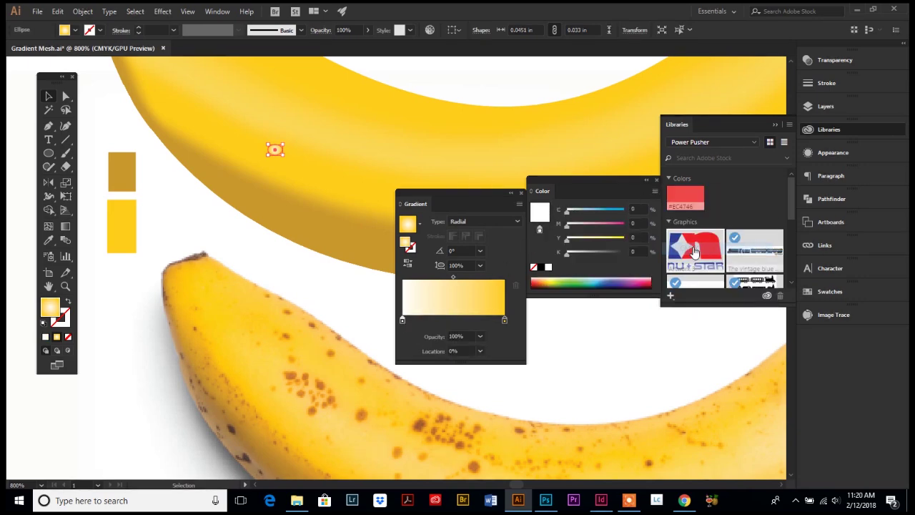
click(641, 223)
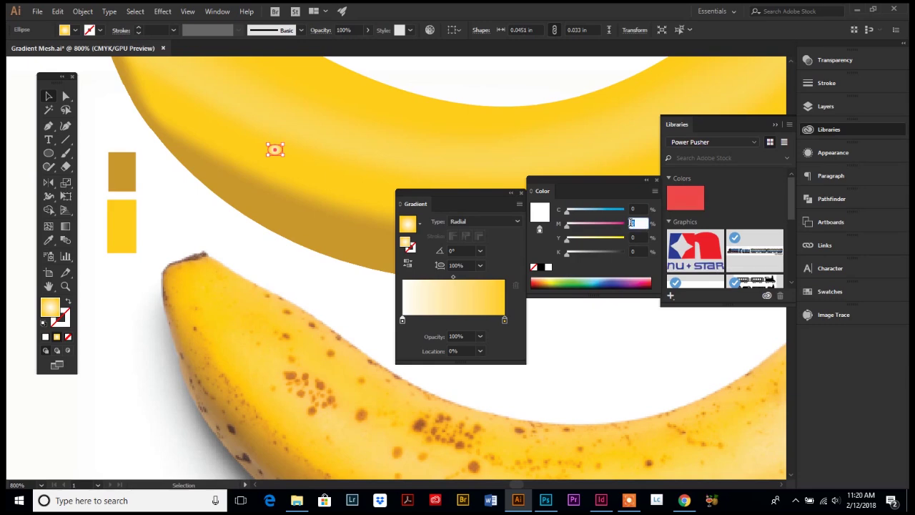
text(21)
key(Tab)
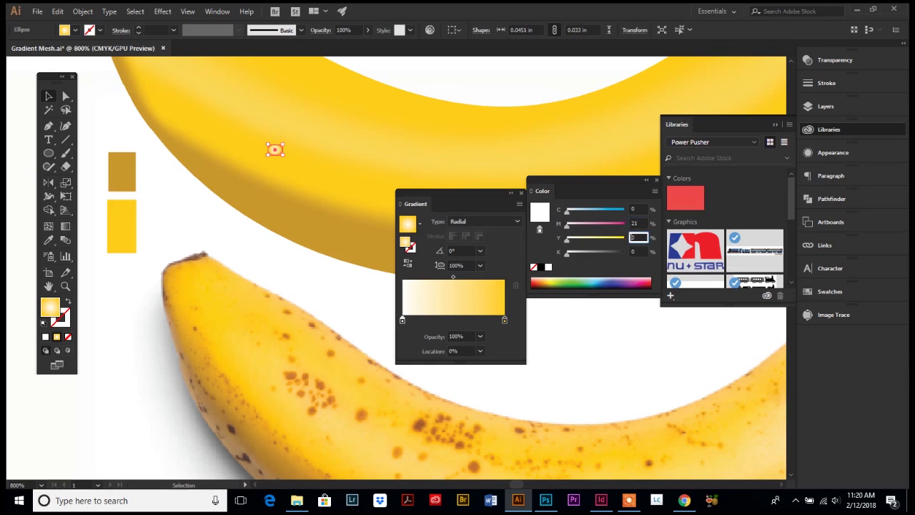
text(40)
key(Tab)
text(300)
key(Tab)
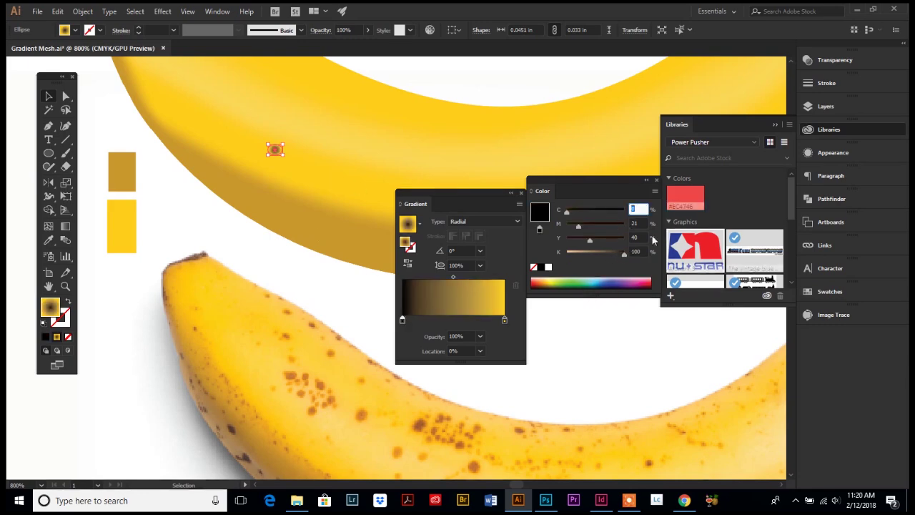
click(624, 251)
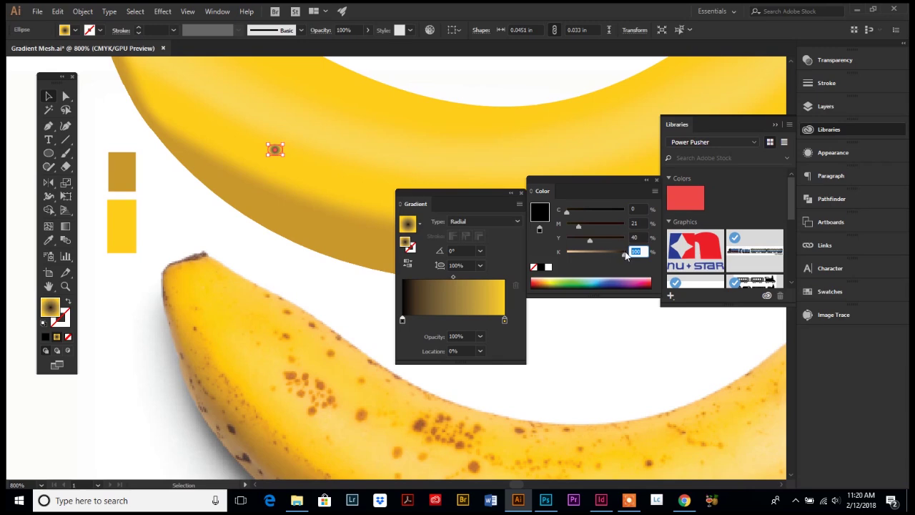
text(0)
key(Return)
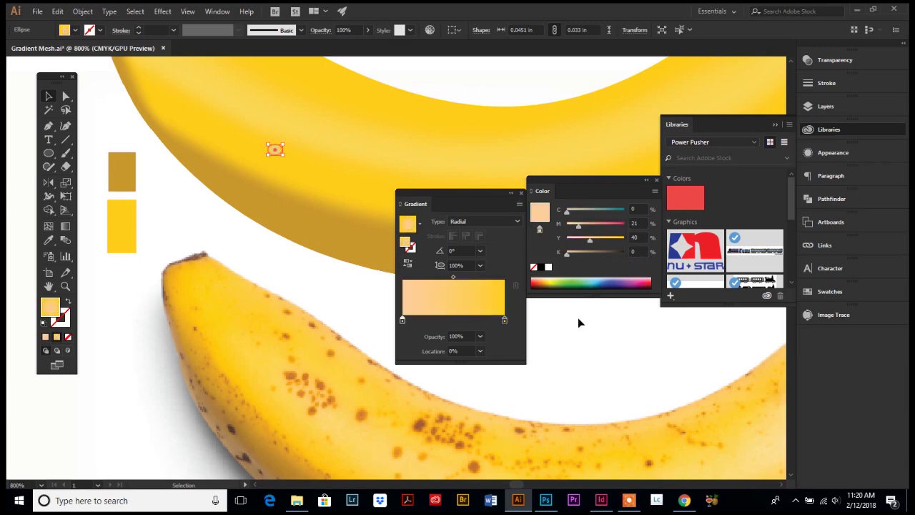
Set the inner stop of the ellipse's gradient to 21% cyan, 40% magenta and 100% yellow.
click(626, 208)
text(3)
text(1)
key(Tab)
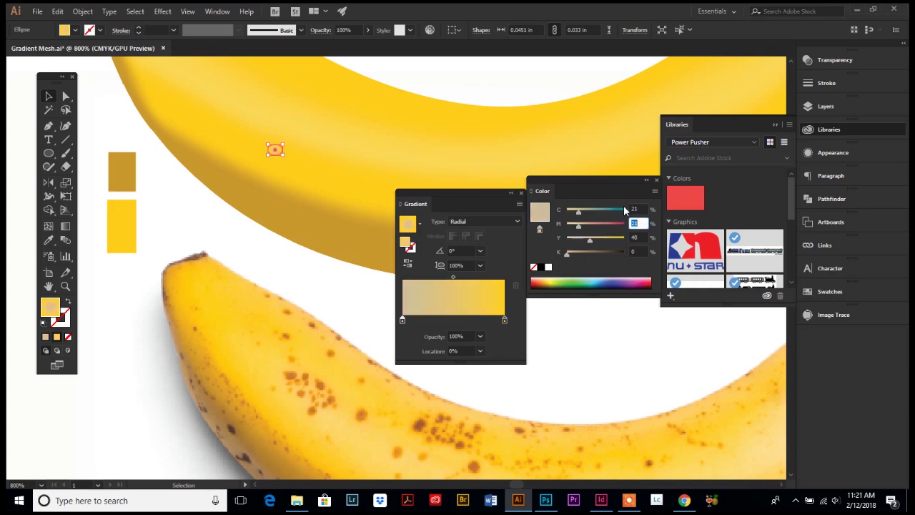
text(40)
key(Tab)
text(100)
key(Tab)
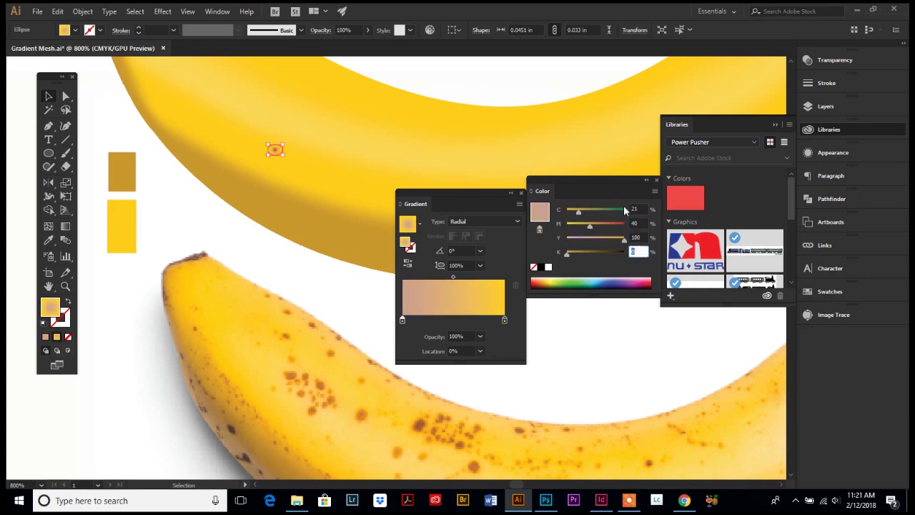
key(Tab)
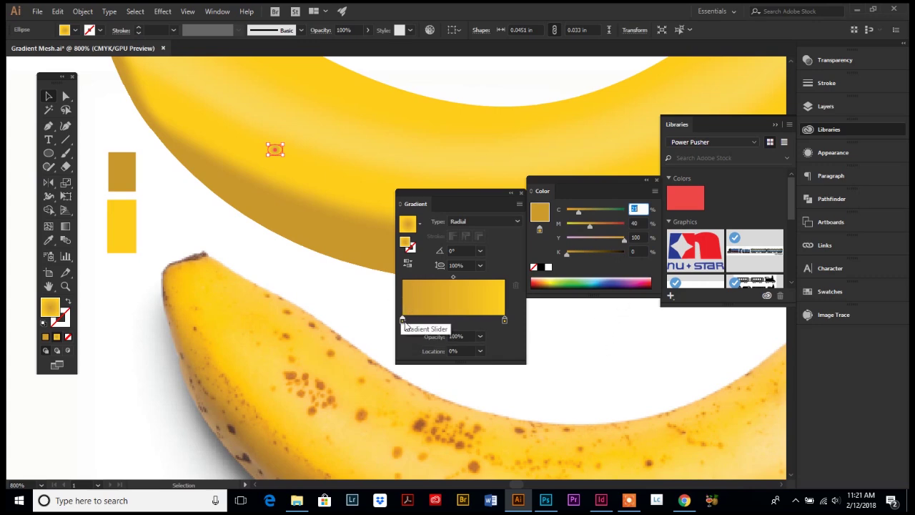
Enlarge the gradient ellipse on the vector banana to about 0.071 × 0.04 in.
click(270, 174)
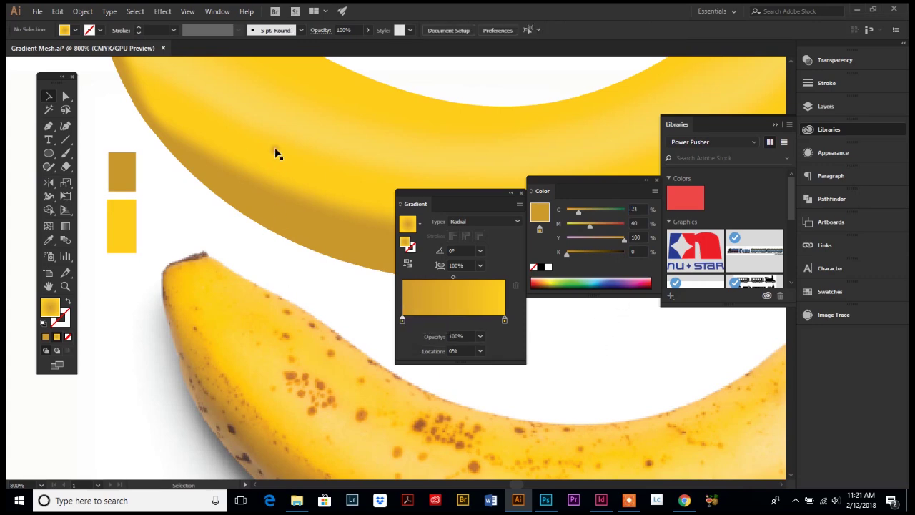
click(275, 151)
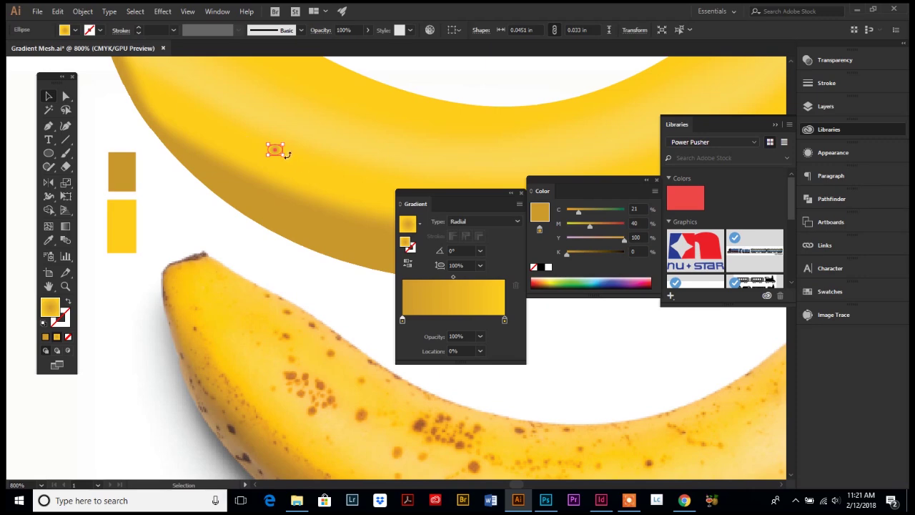
drag(283, 155, 291, 156)
Shift the midpoint of the ellipse's gradient outward to about 78% and deselect the spot.
click(453, 278)
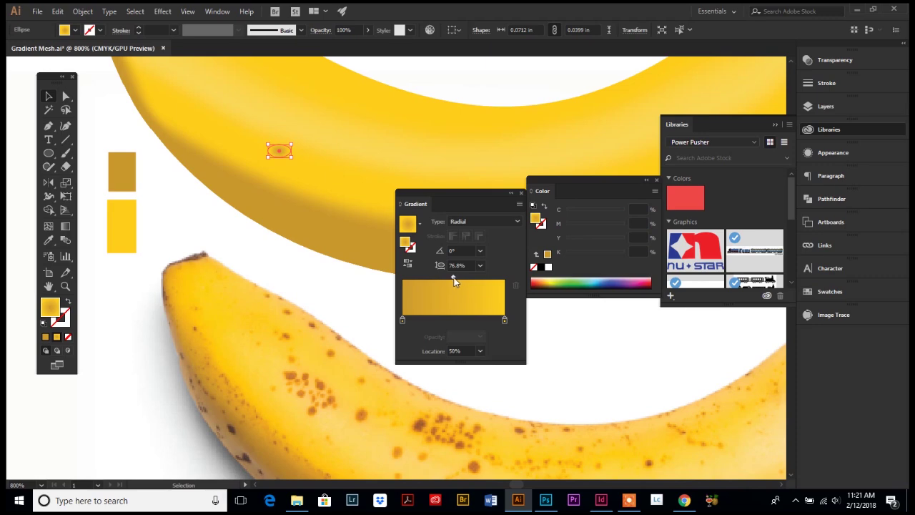
drag(454, 278, 482, 278)
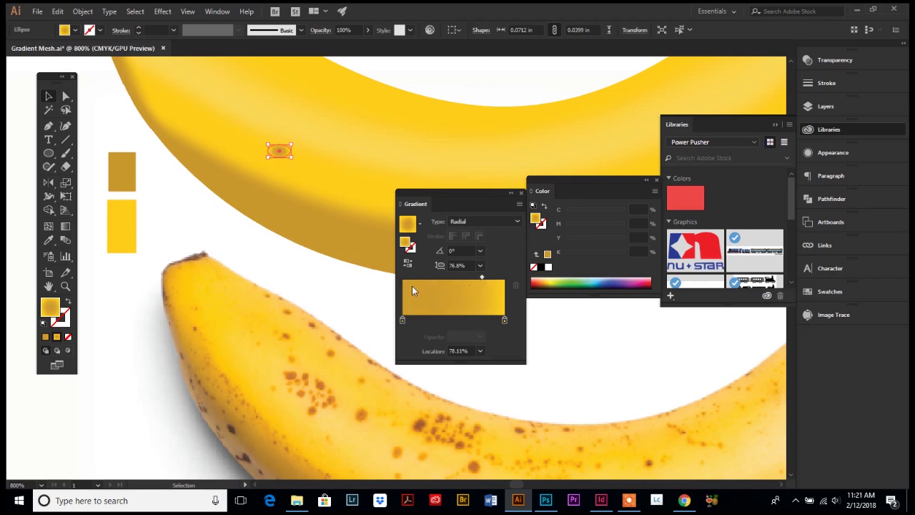
click(368, 304)
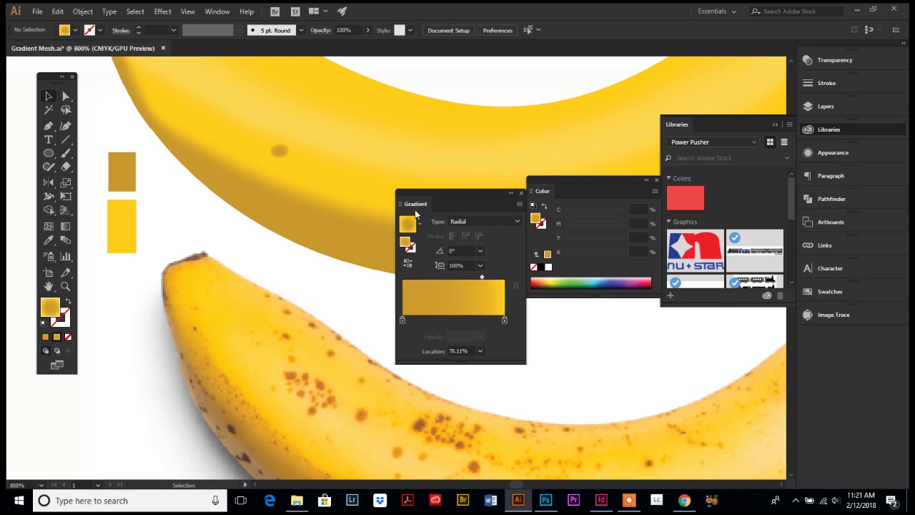
Clear the floating Gradient, Color and Libraries settings away from the artwork.
click(522, 193)
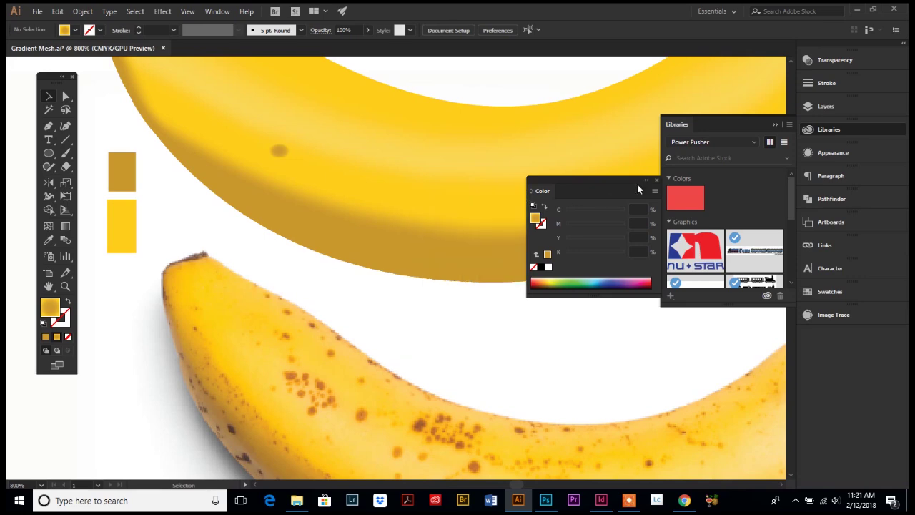
click(657, 179)
click(676, 124)
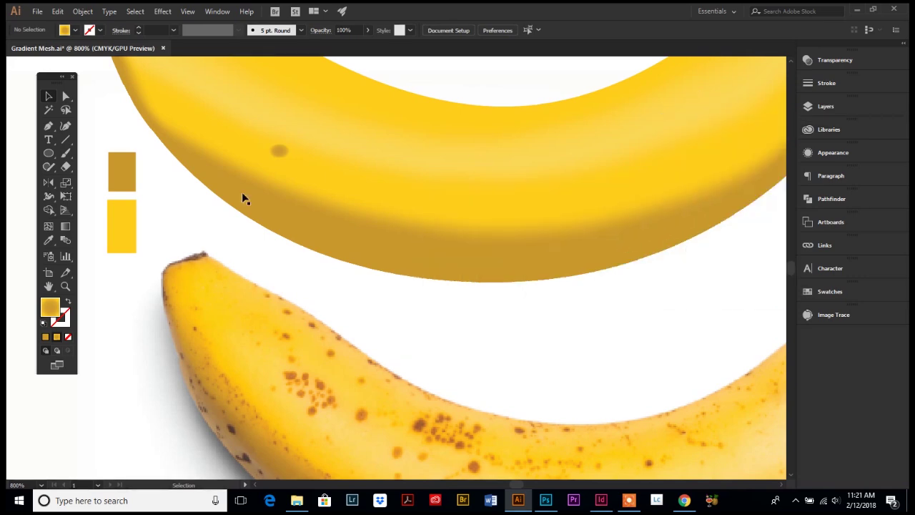
Duplicate the brown spot down along the vector banana and add a smaller, tilted copy of about 0.04 × 0.022 in between them.
scroll(215, 196, up, 2)
drag(283, 182, 323, 203)
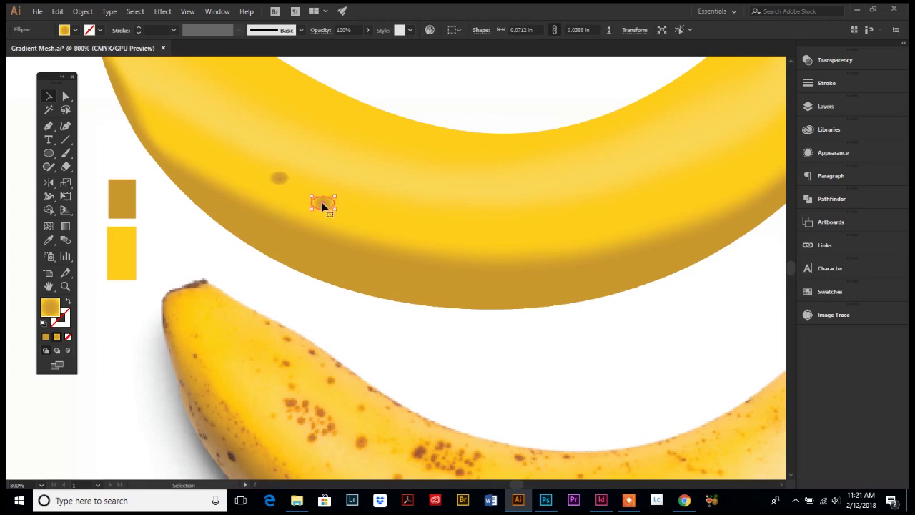
key(l)
mouse_move(300, 168)
mouse_down()
mouse_move(324, 183)
mouse_move(315, 176)
mouse_up()
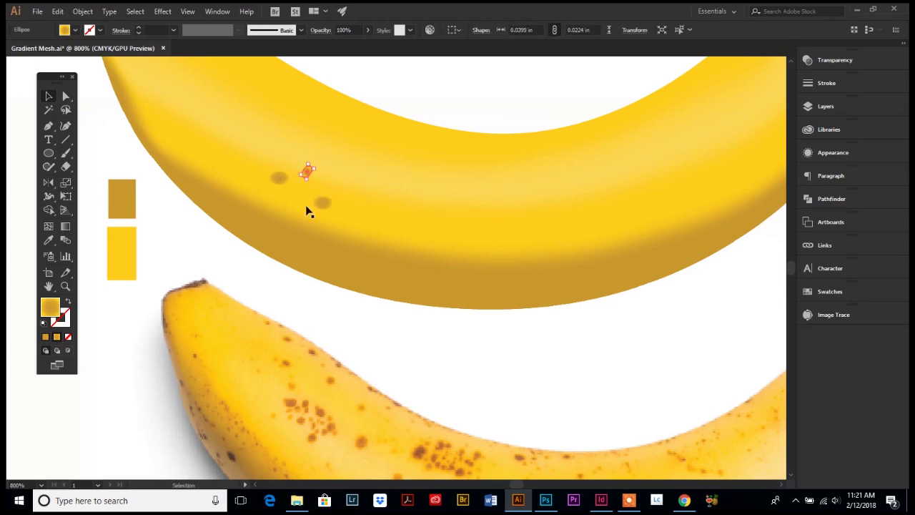
Place three more spot copies toward the banana's blunt tip, one large and two small, rotated to different angles.
click(305, 179)
drag(306, 174, 254, 145)
click(306, 172)
click(307, 176)
key(ctrl+h)
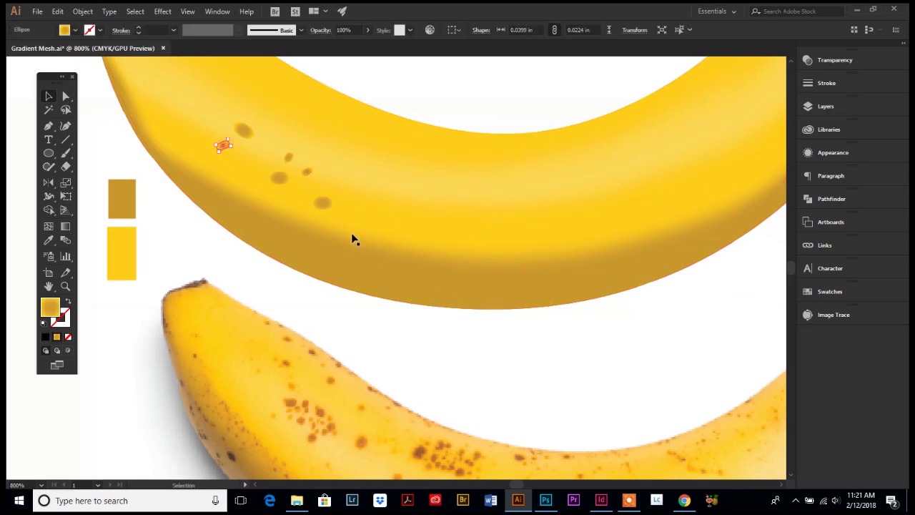
Add two large spot copies toward the banana's middle and a small tilted copy of about 0.037 × 0.027 in between them.
drag(323, 205, 360, 205)
drag(364, 204, 414, 236)
mouse_move(362, 203)
mouse_down()
mouse_move(378, 220)
mouse_move(371, 211)
mouse_up()
Deselect the spot and delete the brown and yellow colour sample rectangles beside the vector banana.
click(65, 286)
alt+click(469, 306)
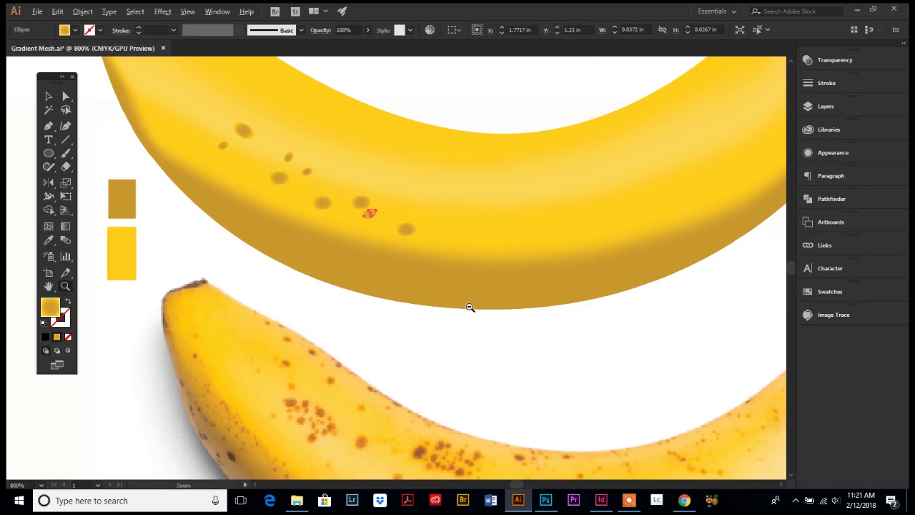
alt+click(446, 276)
alt+click(384, 296)
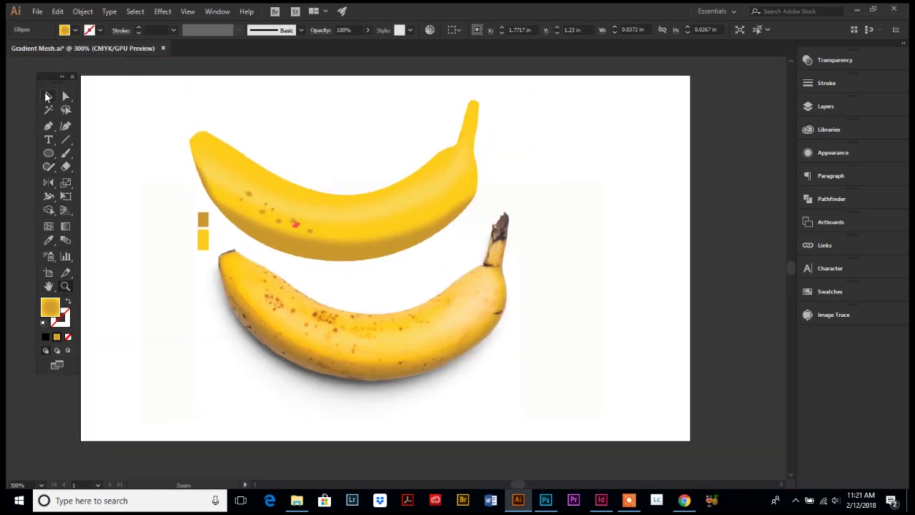
key(v)
click(182, 262)
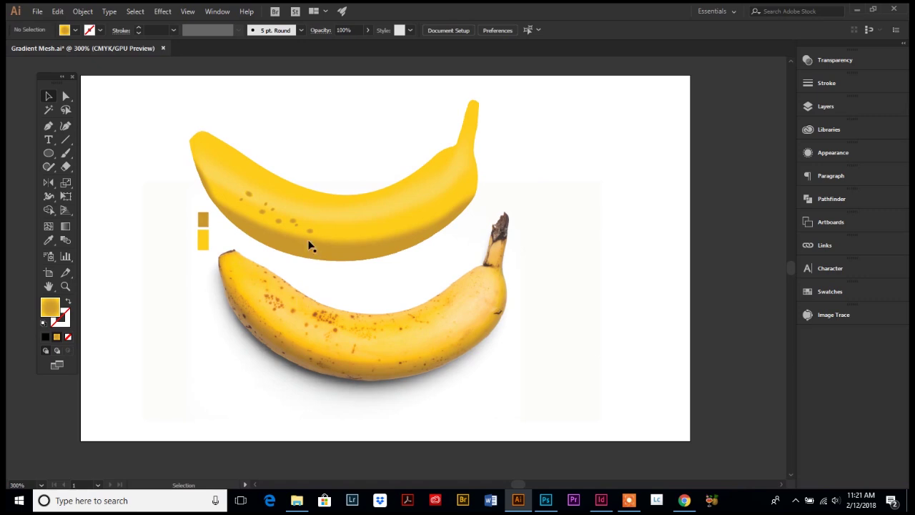
drag(201, 237, 210, 247)
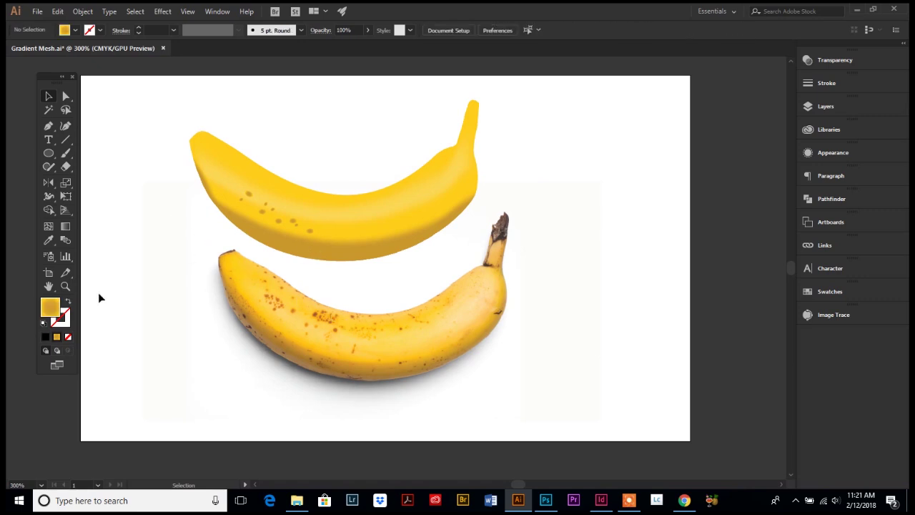
click(65, 286)
click(386, 249)
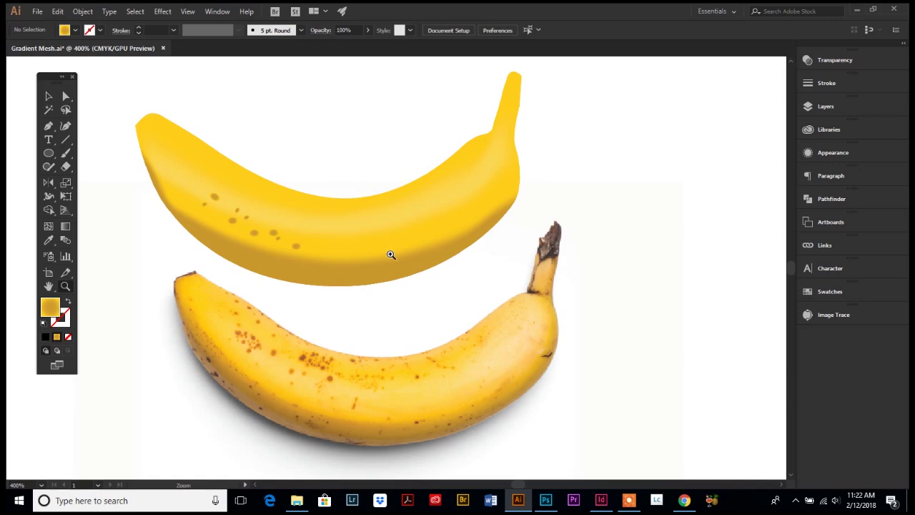